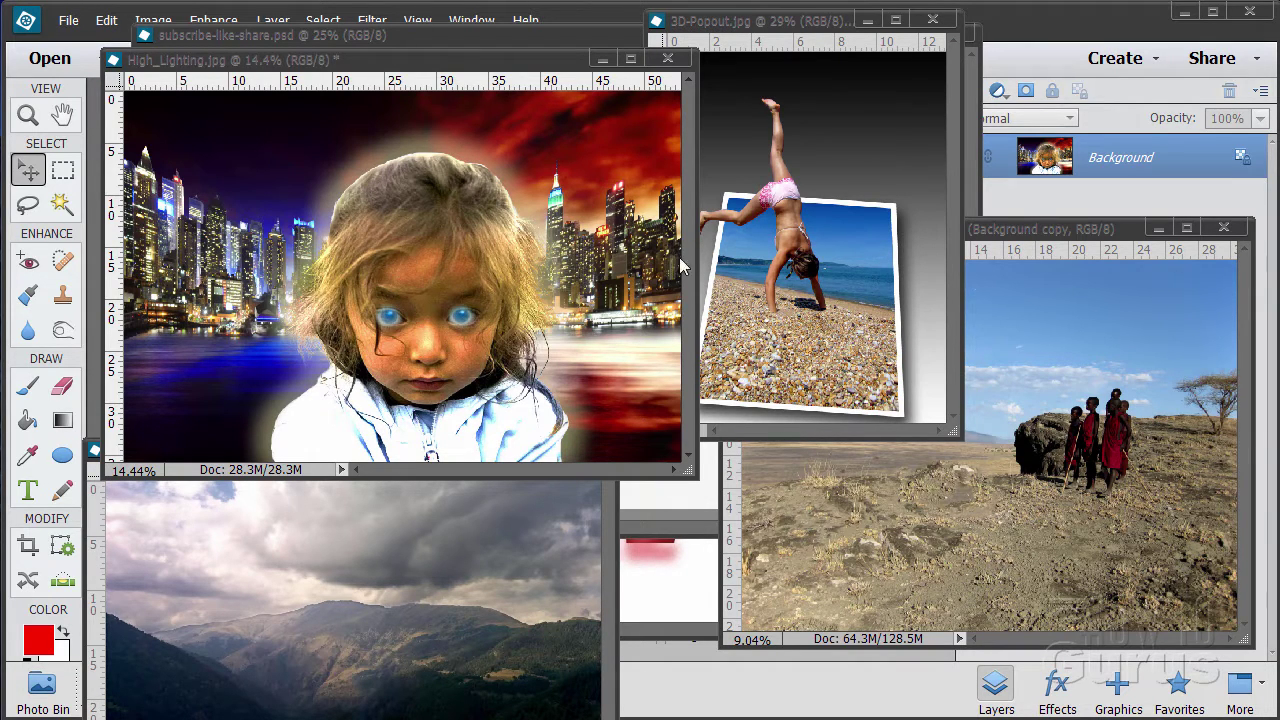
# Minimize the High_Lighting, 3D-Popout, Tanzania children and mountains01 windows, and close description.jpg
pyautogui.click(602, 59)
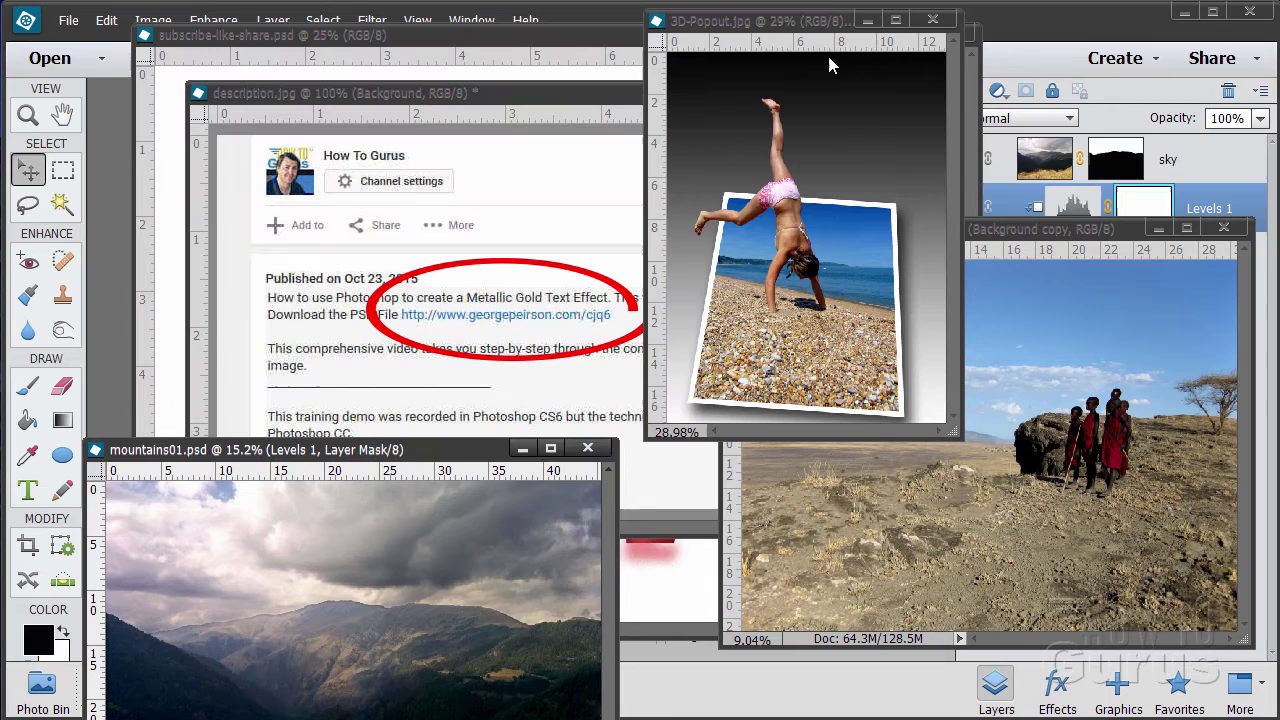
pyautogui.click(867, 22)
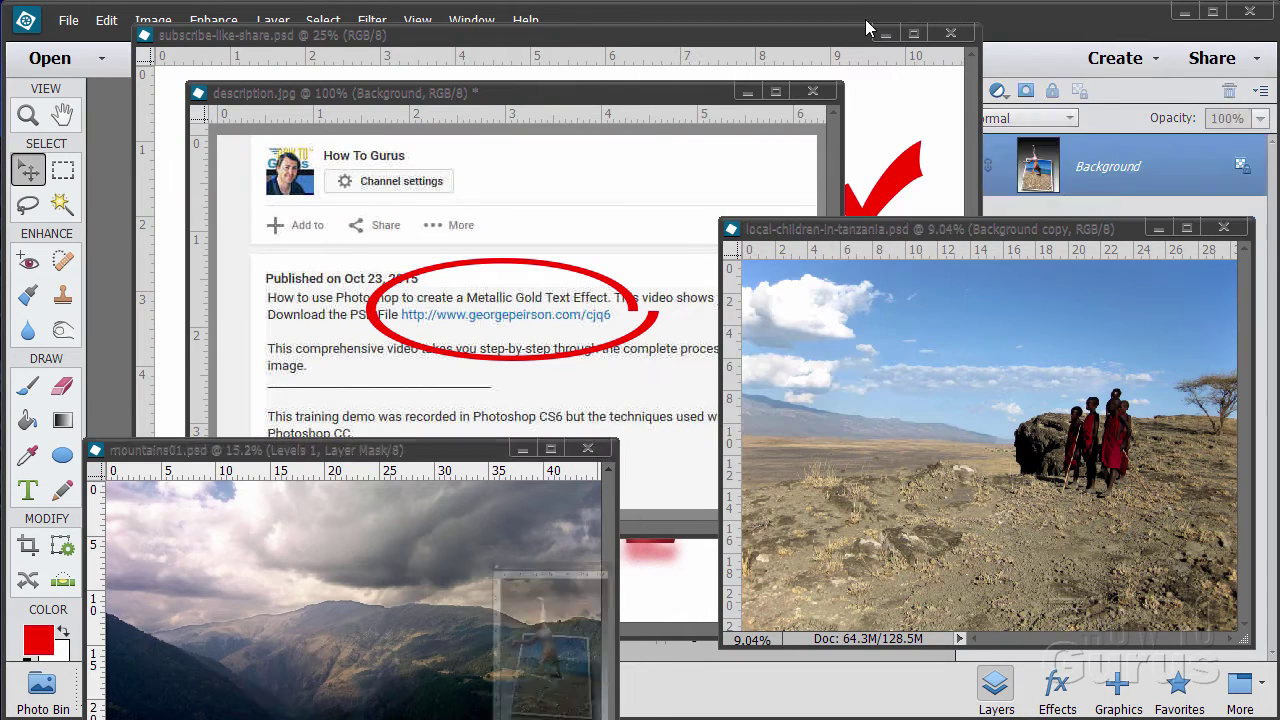
pyautogui.click(1158, 229)
pyautogui.click(522, 448)
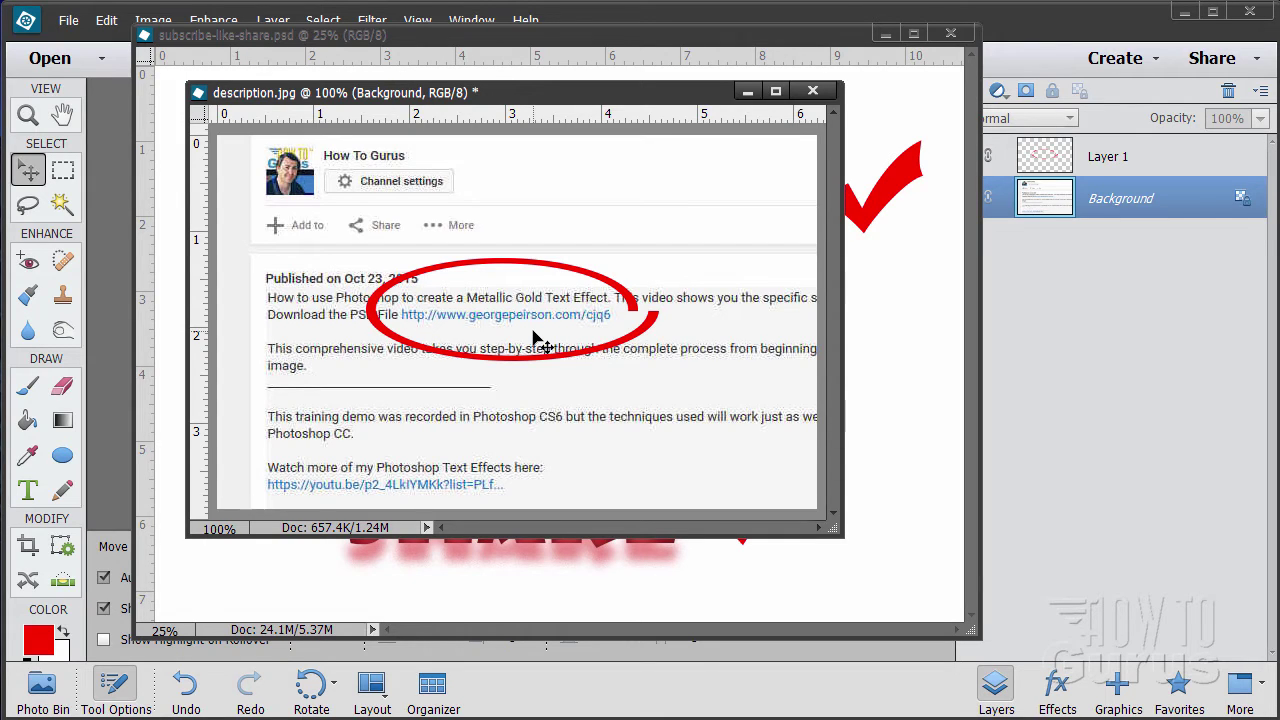
pyautogui.click(812, 91)
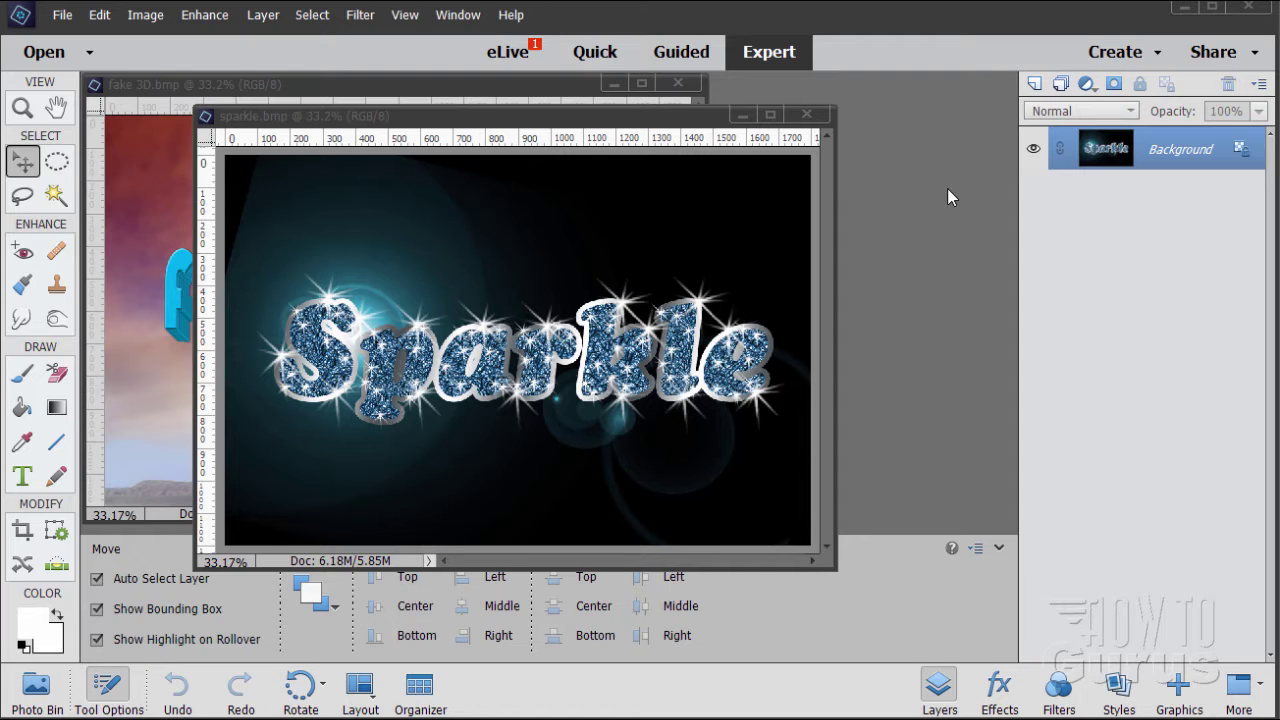
# Arrange the floating fake 3D and sparkle windows so both are visible side by side
pyautogui.moveTo(600, 131); pyautogui.dragTo(777, 210)
pyautogui.click(494, 107)
pyautogui.moveTo(480, 88); pyautogui.dragTo(419, 47)
pyautogui.moveTo(793, 206); pyautogui.dragTo(833, 226)
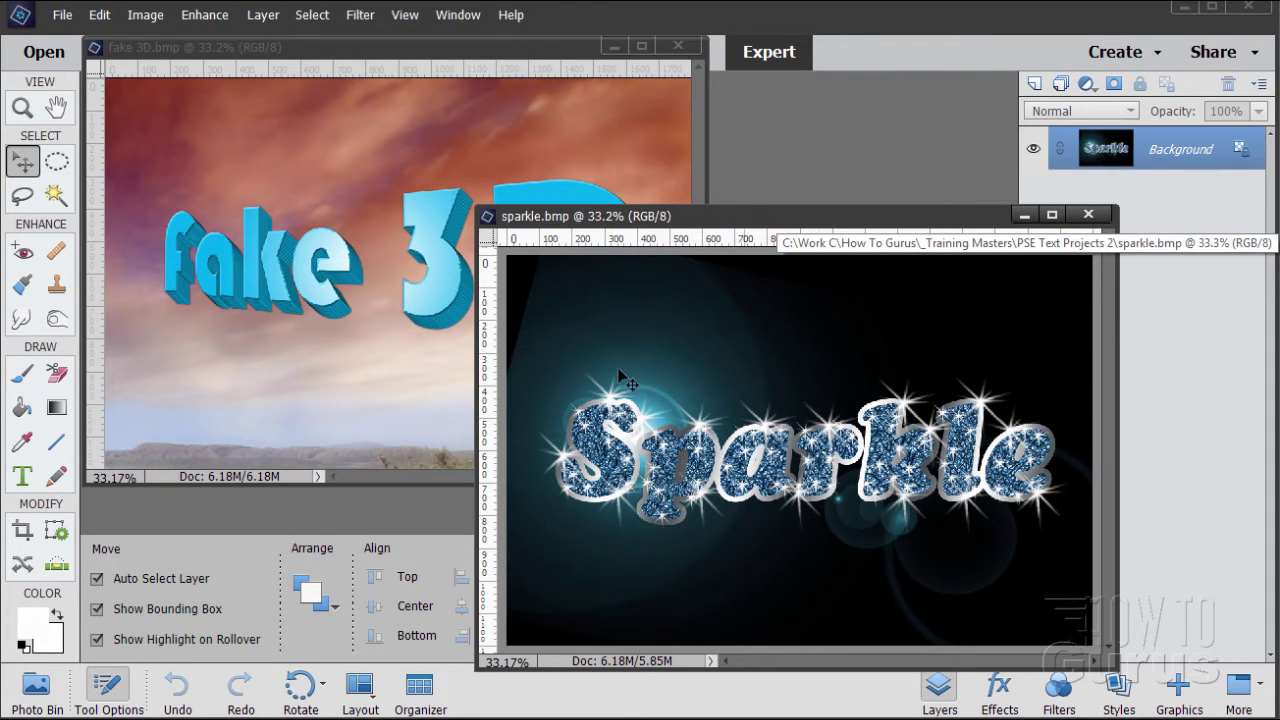
pyautogui.moveTo(771, 222); pyautogui.dragTo(780, 230)
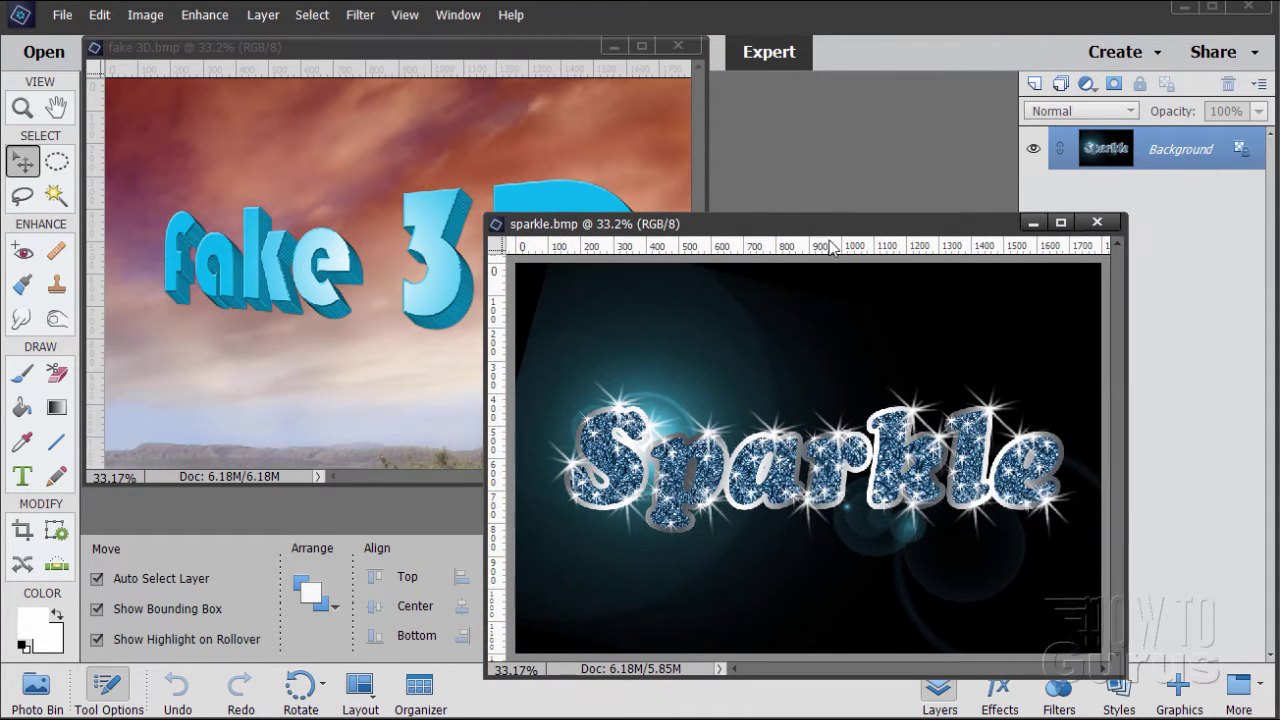
# Copy the Sparkle image into fake 3D as Layer 1, shift it down-right, and hide it
pyautogui.moveTo(1097, 160); pyautogui.dragTo(470, 150)
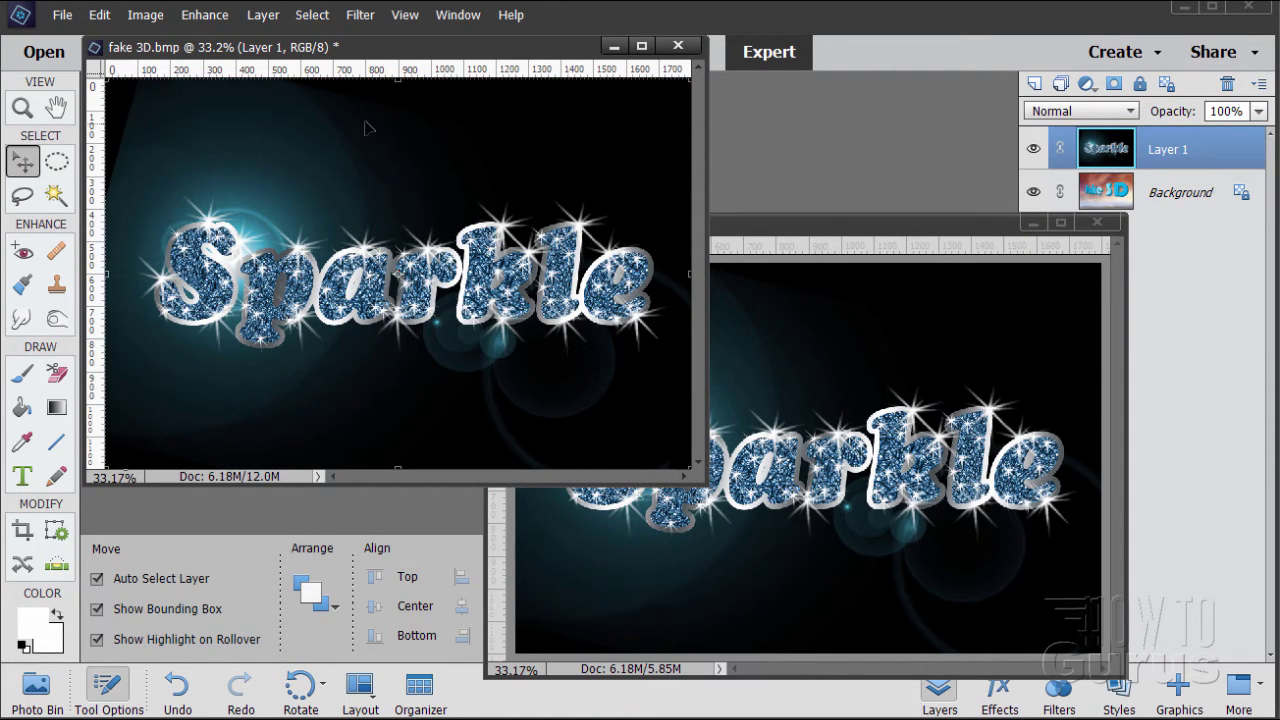
pyautogui.moveTo(381, 204); pyautogui.dragTo(508, 314)
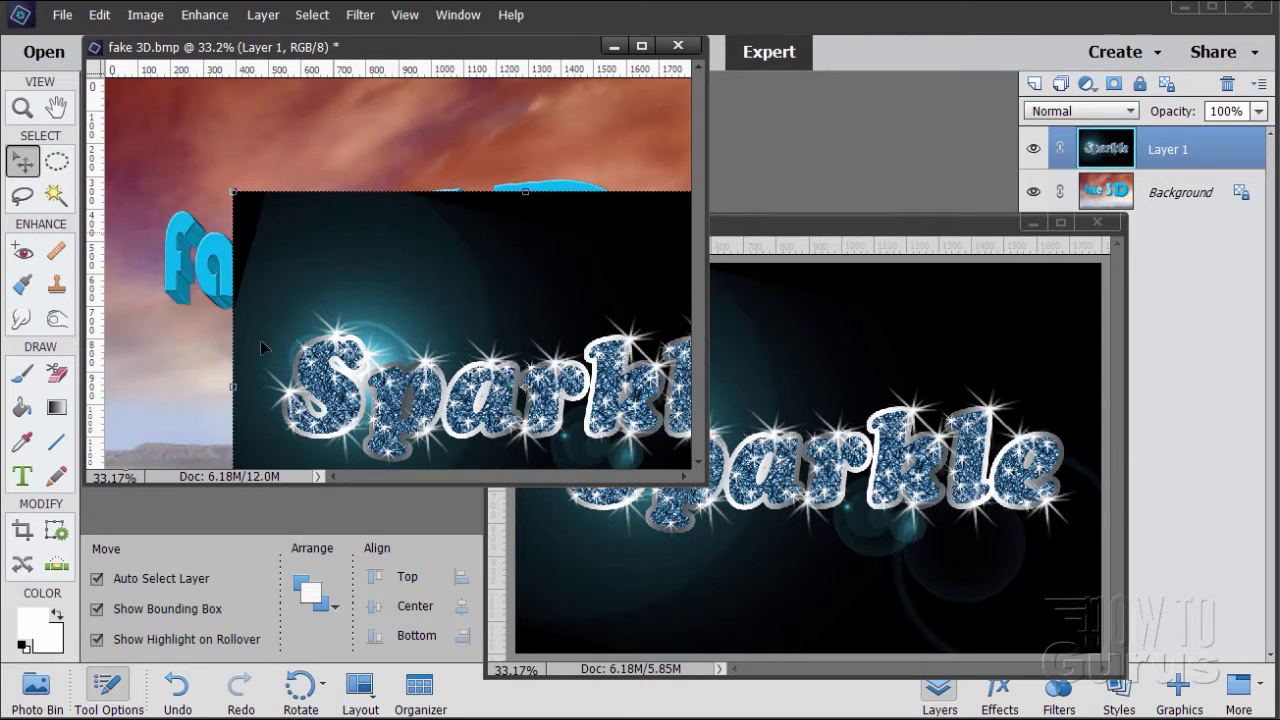
pyautogui.click(1033, 149)
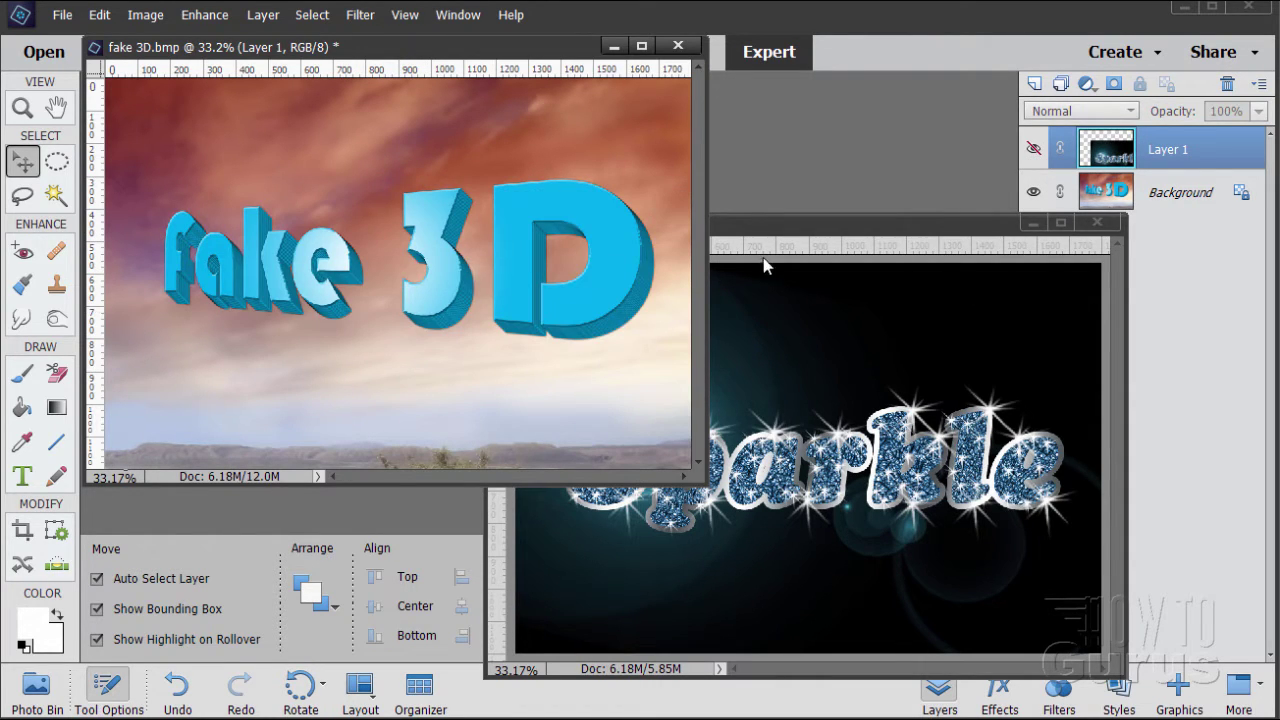
# Bring sparkle.bmp in front over fake 3D and resize its window to fit the Sparkle image
pyautogui.click(760, 230)
pyautogui.moveTo(735, 228); pyautogui.dragTo(582, 119)
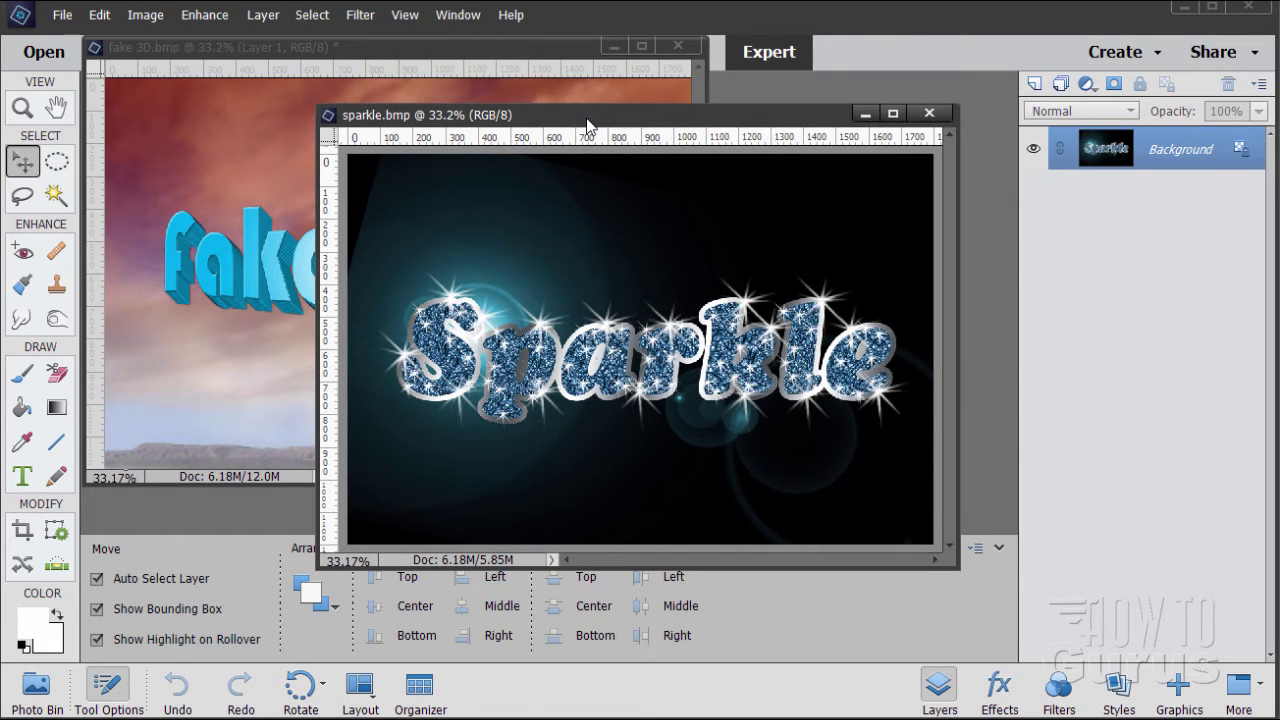
pyautogui.moveTo(953, 568); pyautogui.dragTo(1045, 662)
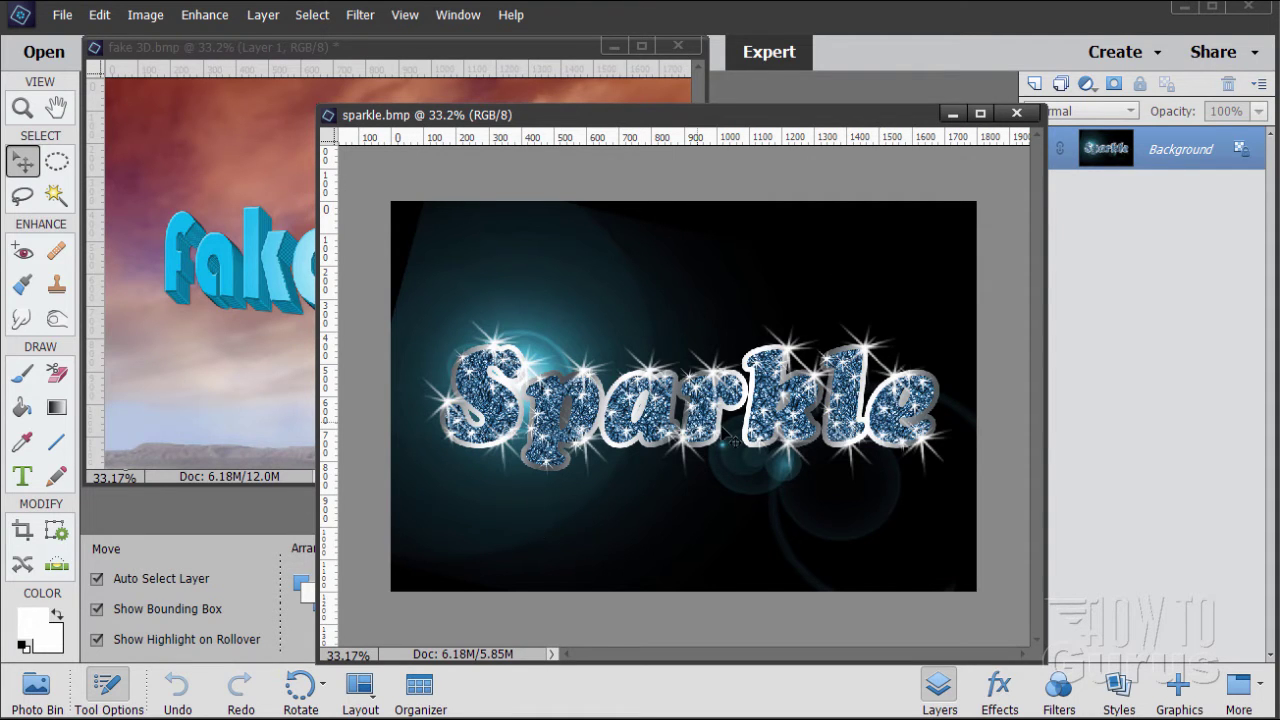
pyautogui.moveTo(596, 120); pyautogui.dragTo(501, 112)
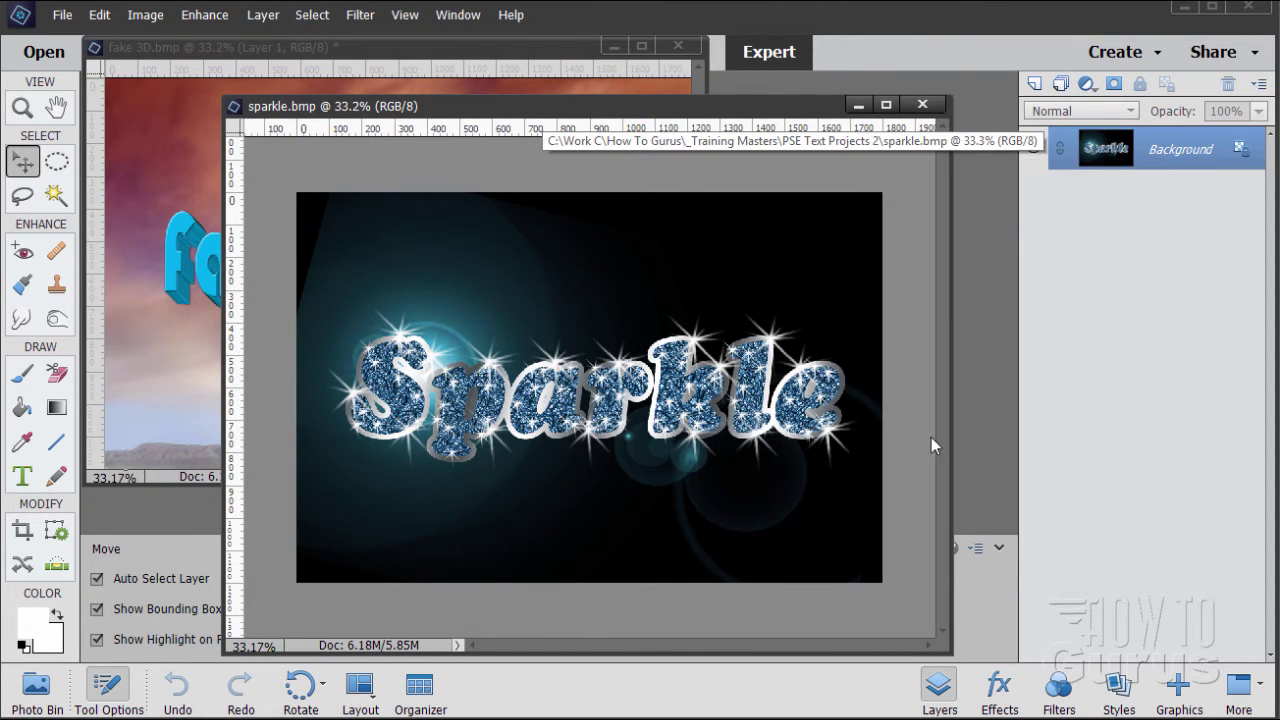
pyautogui.moveTo(600, 117); pyautogui.dragTo(617, 116)
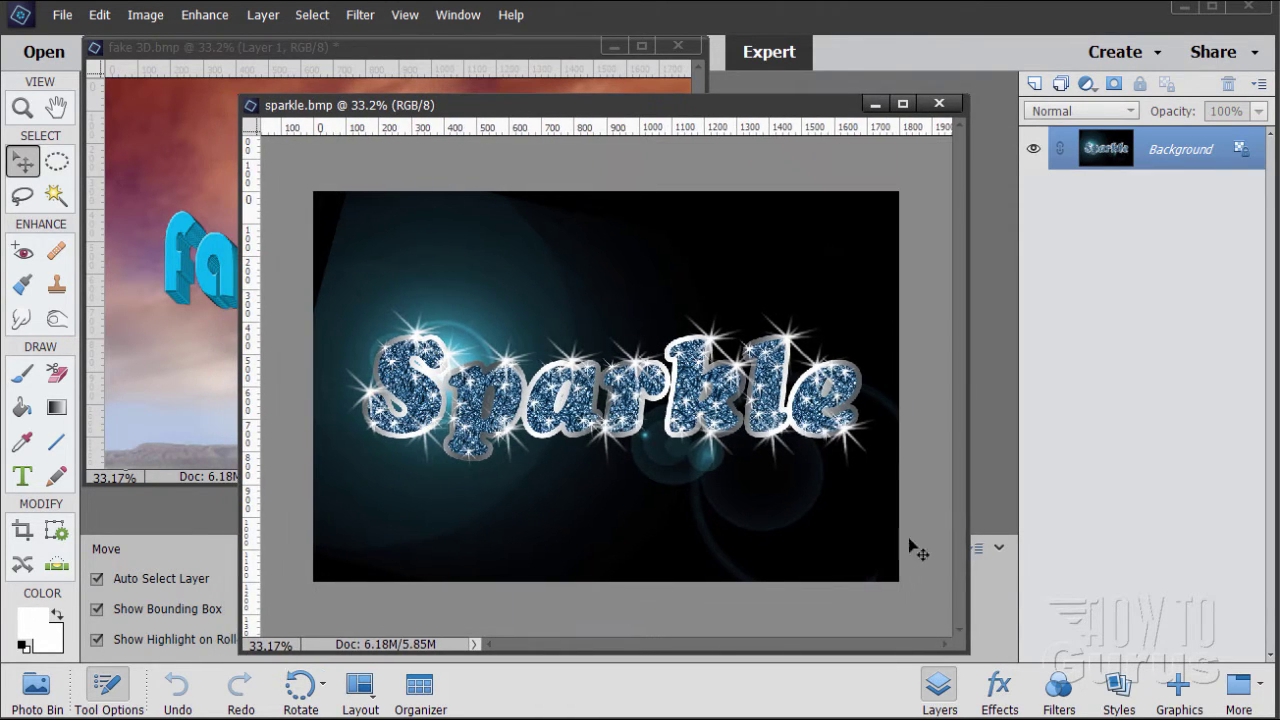
pyautogui.moveTo(930, 613); pyautogui.dragTo(834, 510)
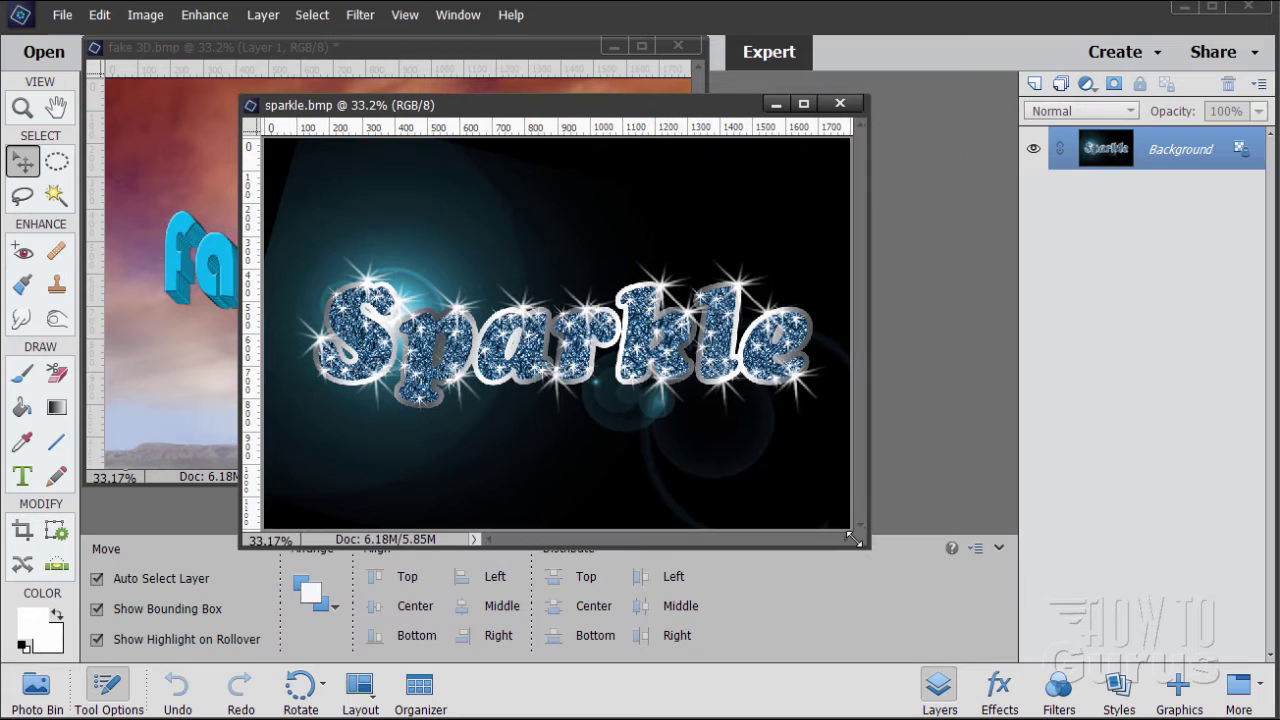
# Dock sparkle.bmp as a tab alongside fake 3D.bmp
pyautogui.moveTo(462, 118); pyautogui.dragTo(700, 197)
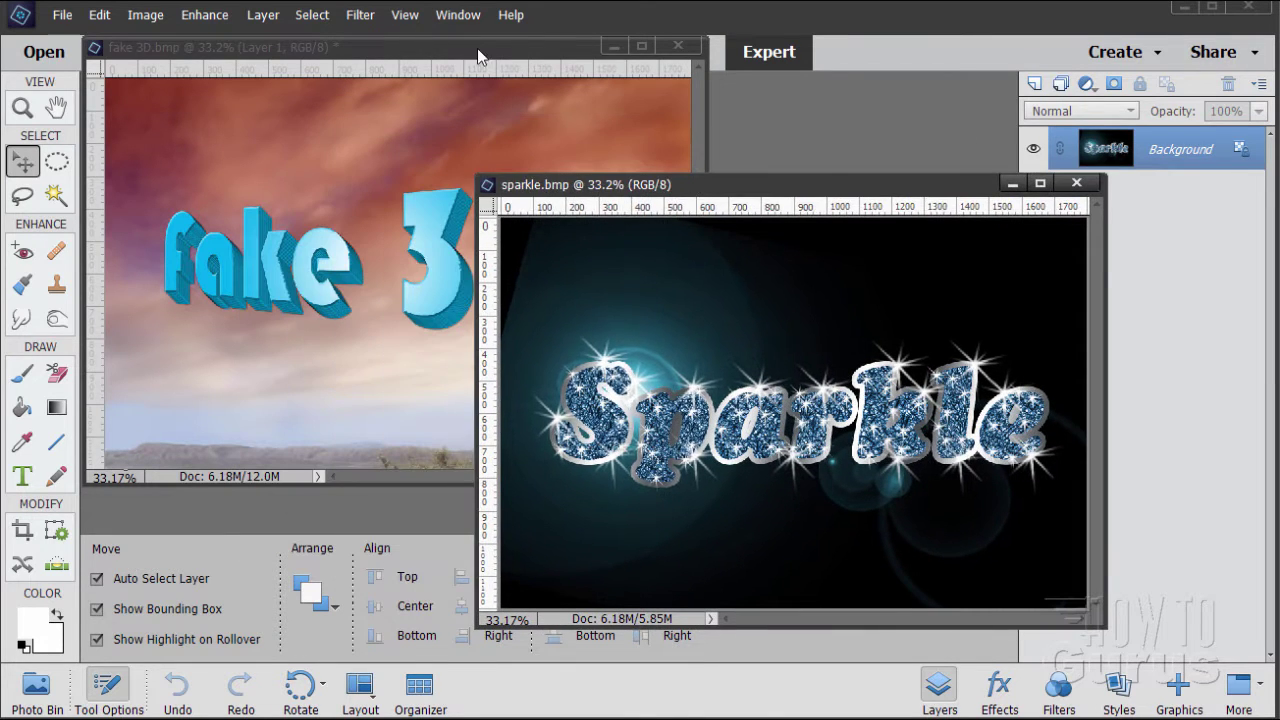
pyautogui.click(477, 48)
pyautogui.moveTo(410, 55); pyautogui.dragTo(419, 81)
pyautogui.moveTo(605, 190); pyautogui.dragTo(570, 100)
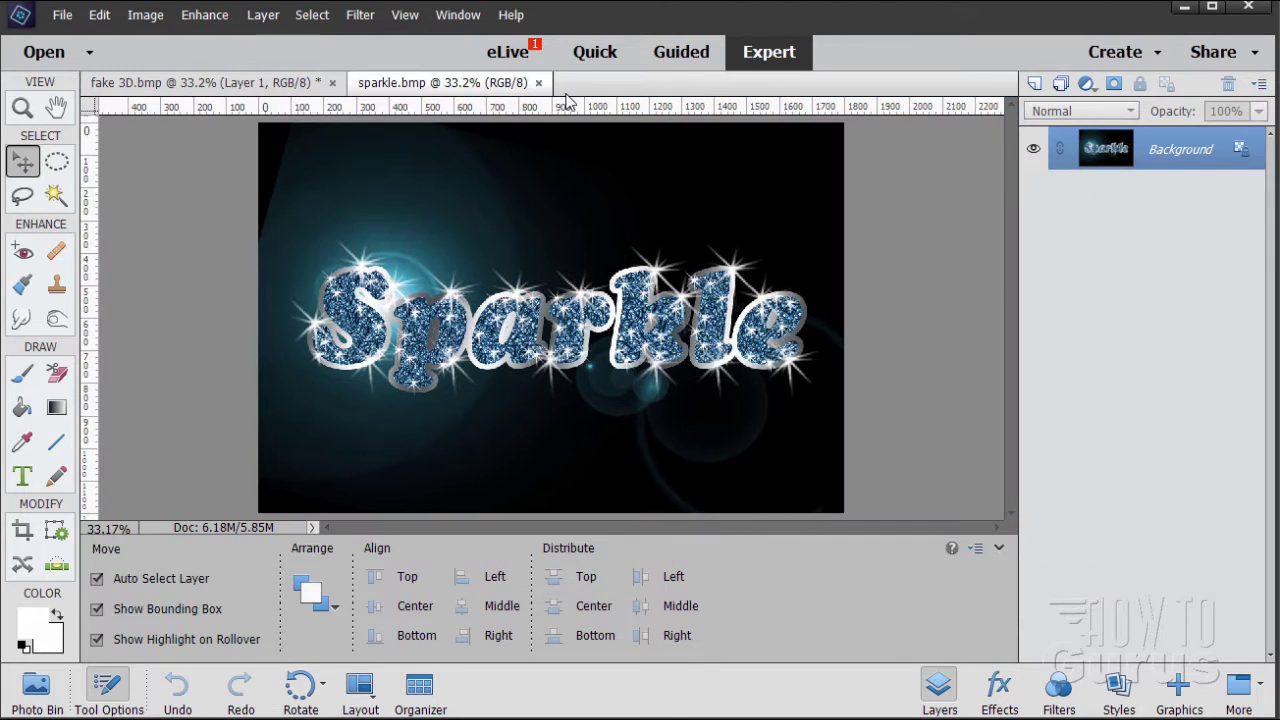
# Switch between the fake 3D.bmp and sparkle.bmp tabs, ending on sparkle.bmp
pyautogui.click(226, 84)
pyautogui.click(409, 82)
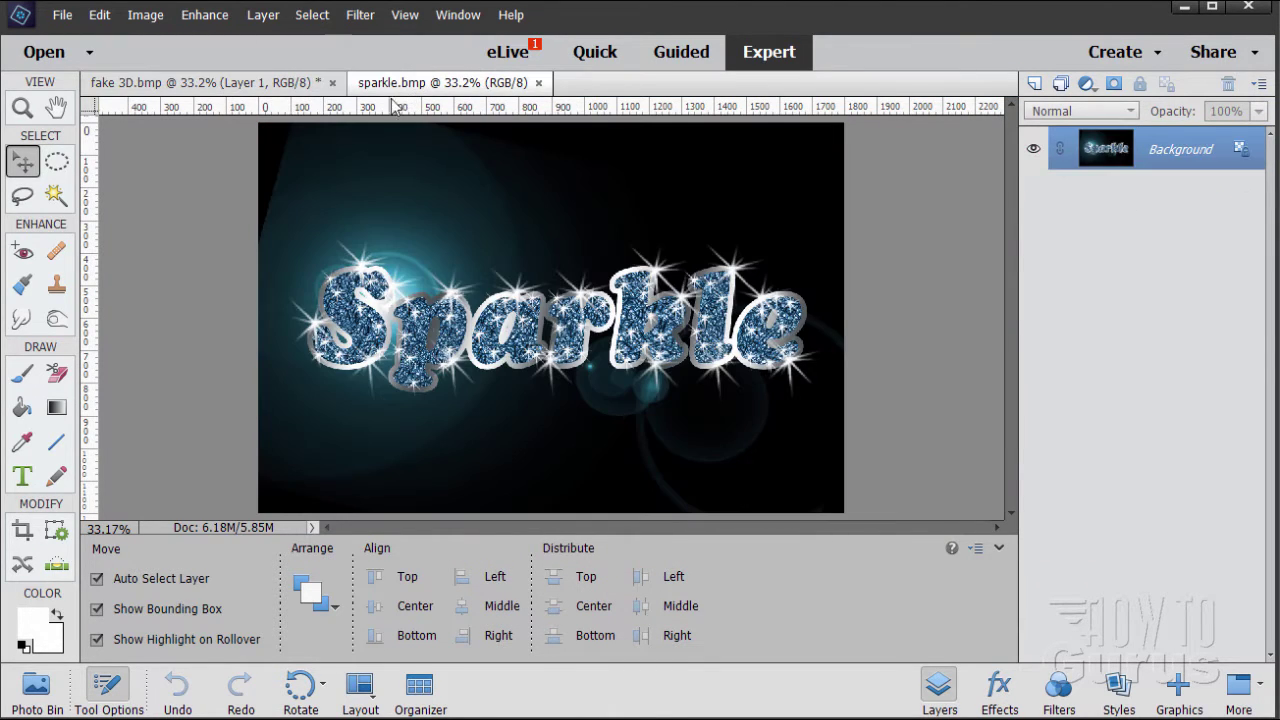
pyautogui.click(222, 88)
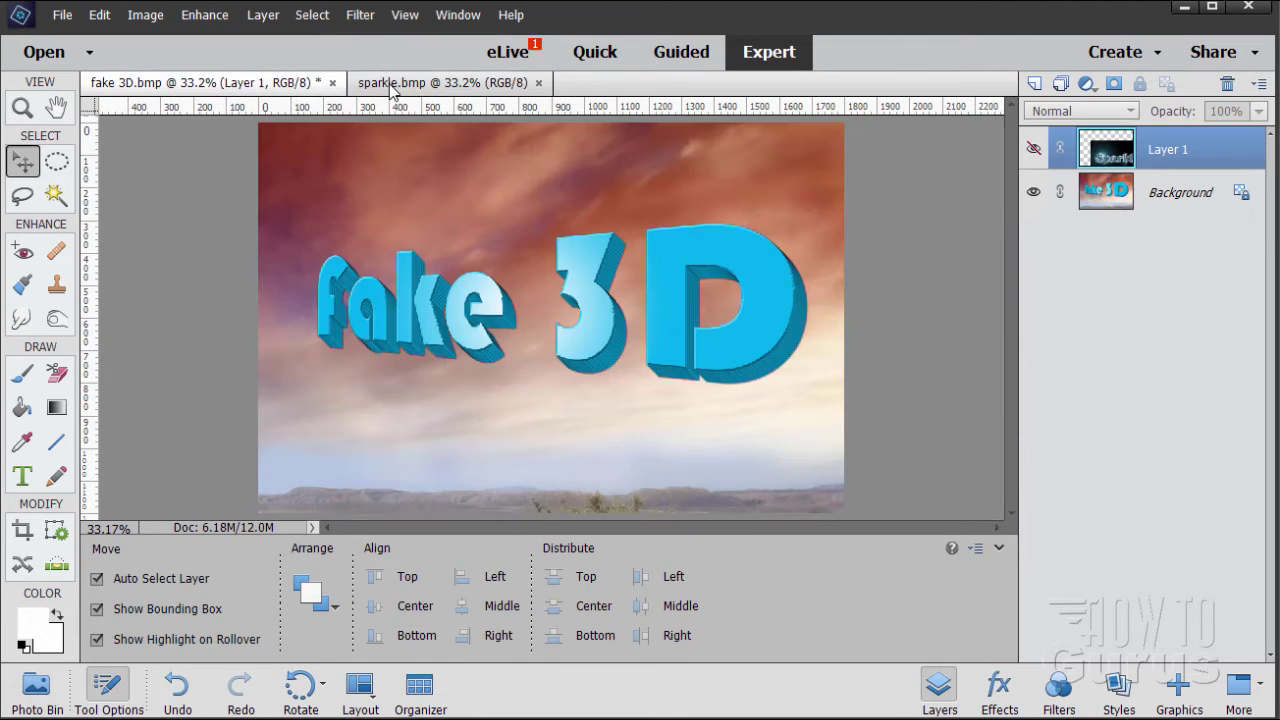
pyautogui.click(390, 88)
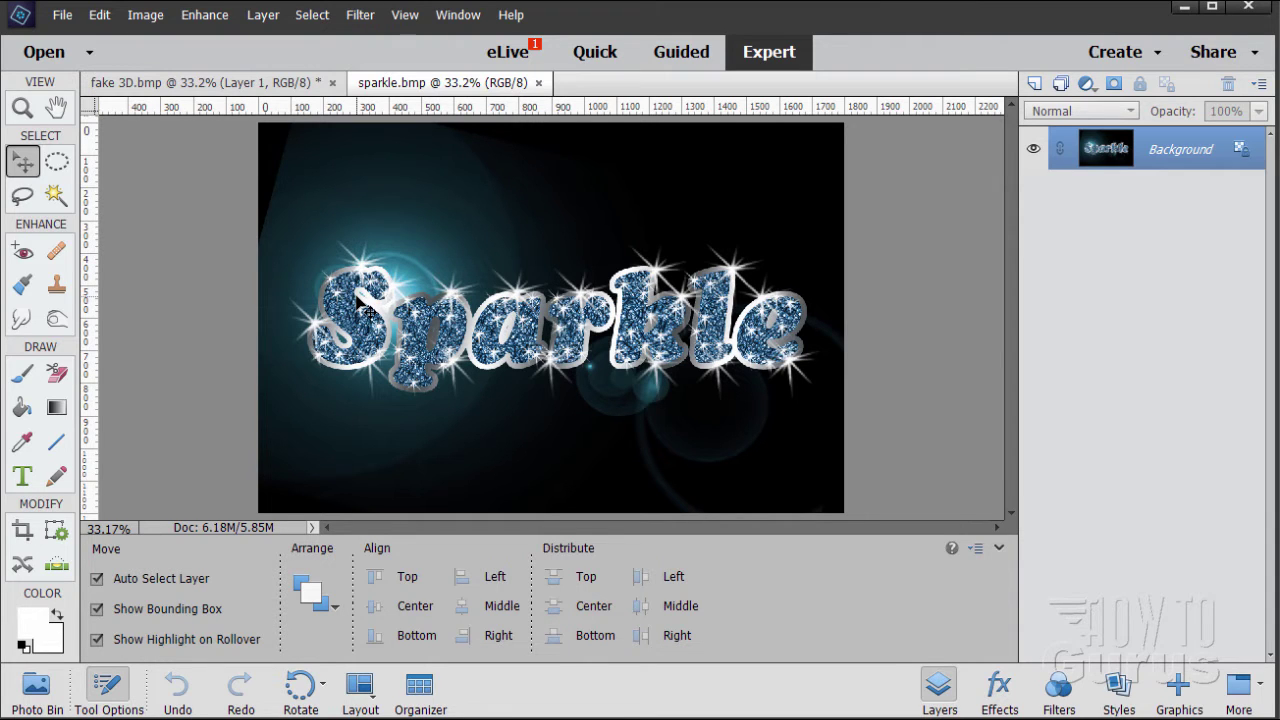
# In General preferences, enable Allow Floating Documents in Expert Mode and Enable Floating Document Window Docking
pyautogui.click(100, 15)
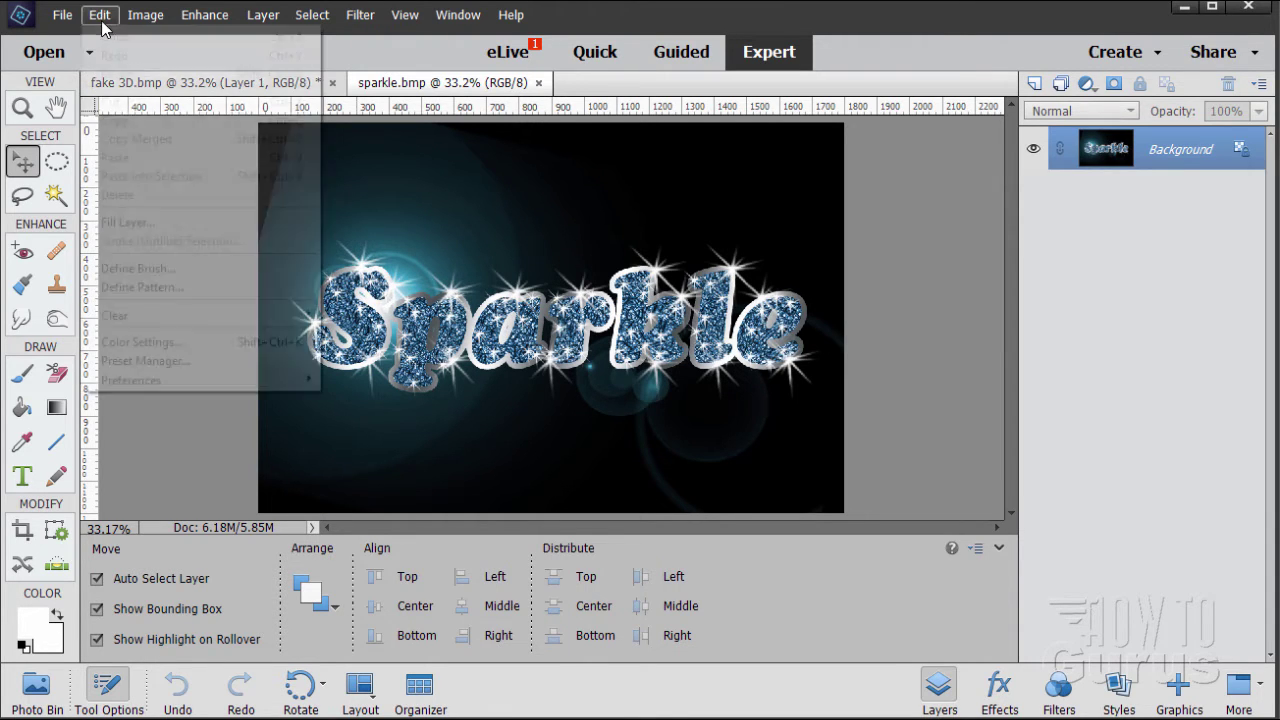
pyautogui.moveTo(147, 382)
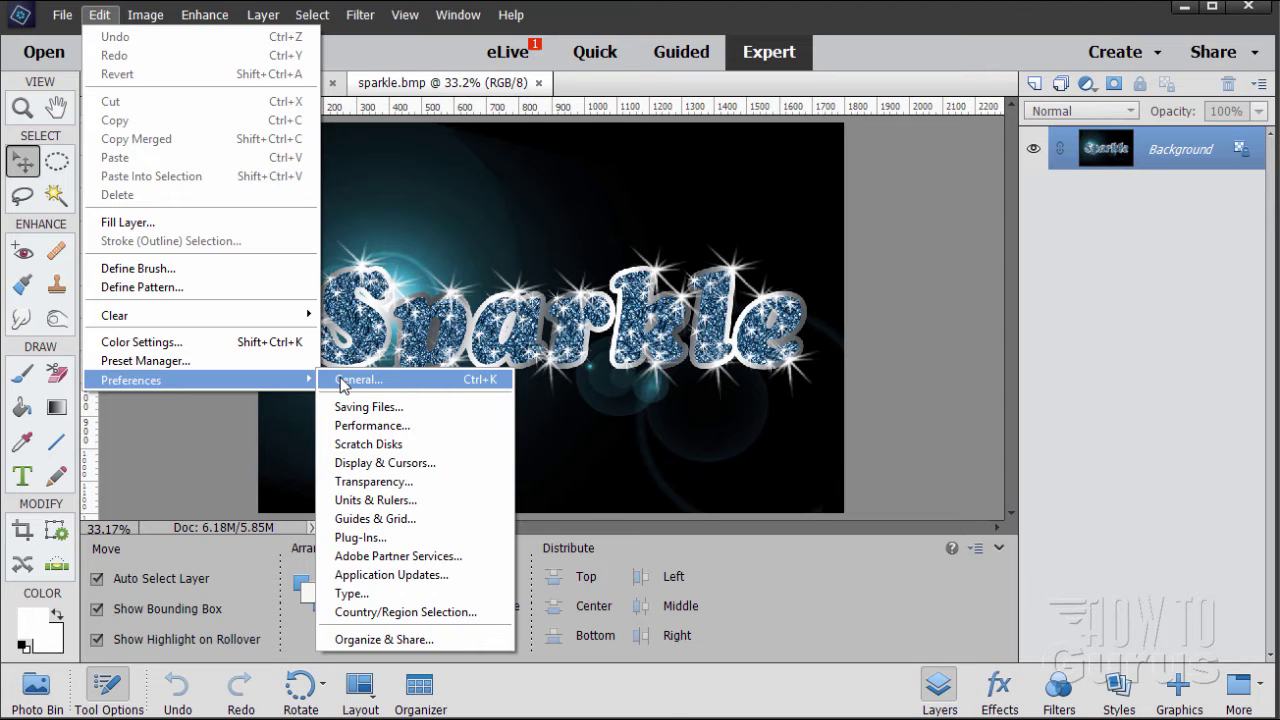
pyautogui.click(341, 380)
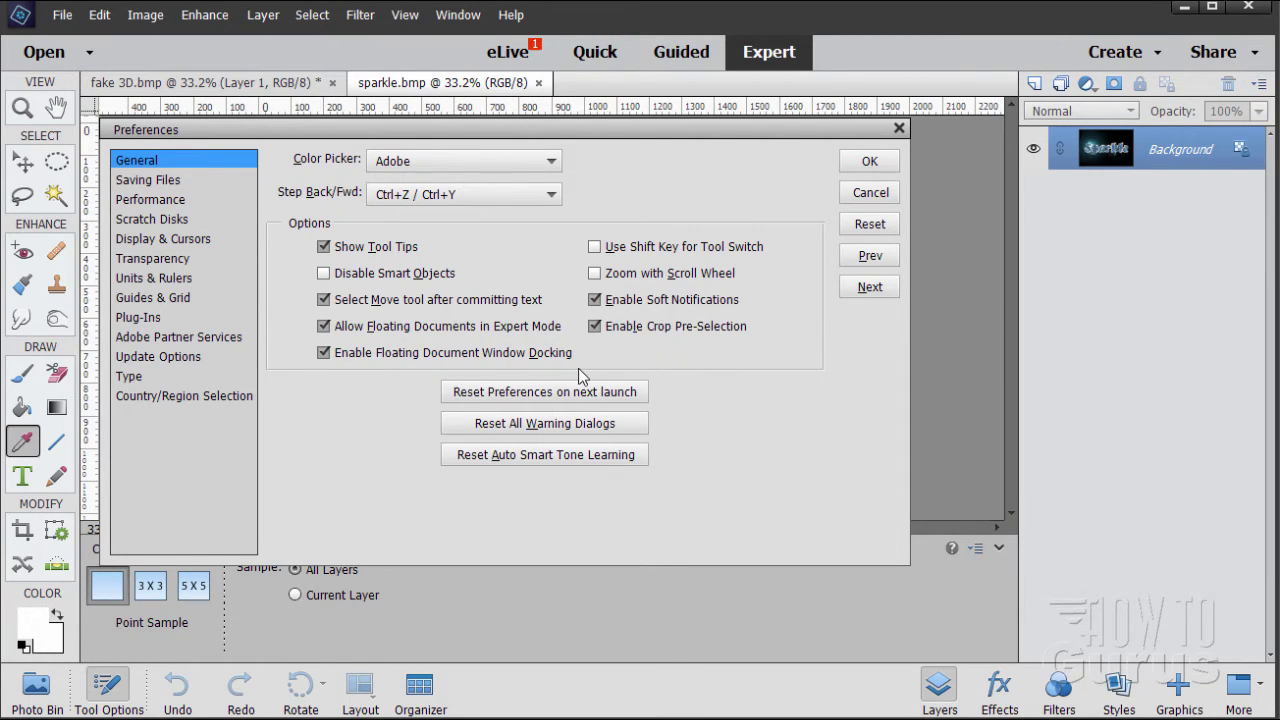
pyautogui.click(323, 326)
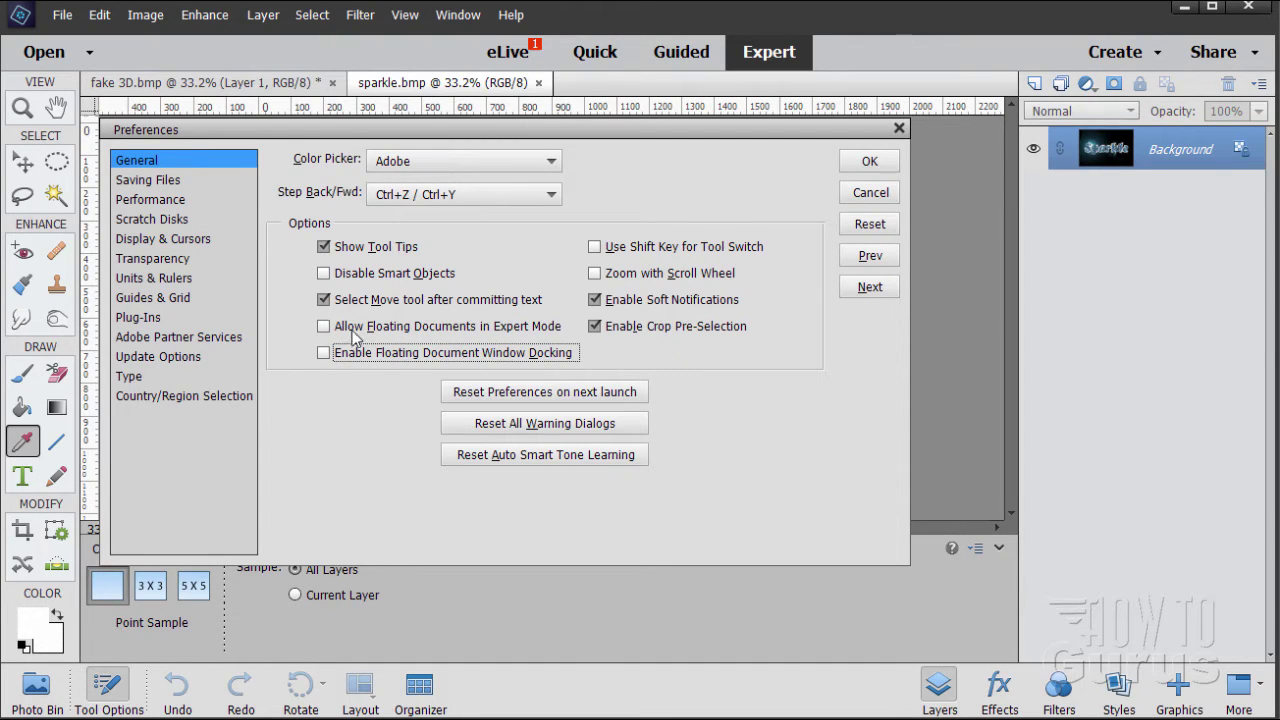
pyautogui.click(338, 330)
pyautogui.click(329, 355)
pyautogui.click(856, 164)
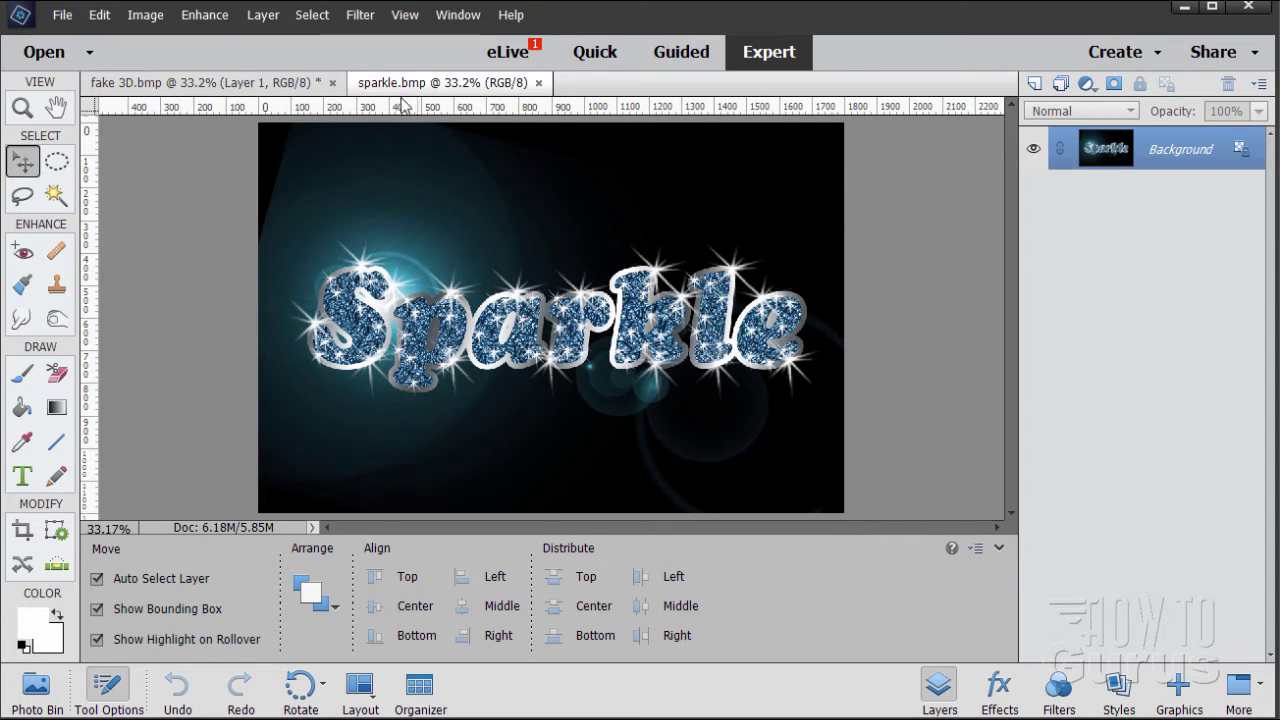
pyautogui.moveTo(448, 90); pyautogui.dragTo(436, 222)
pyautogui.moveTo(588, 232); pyautogui.dragTo(724, 222)
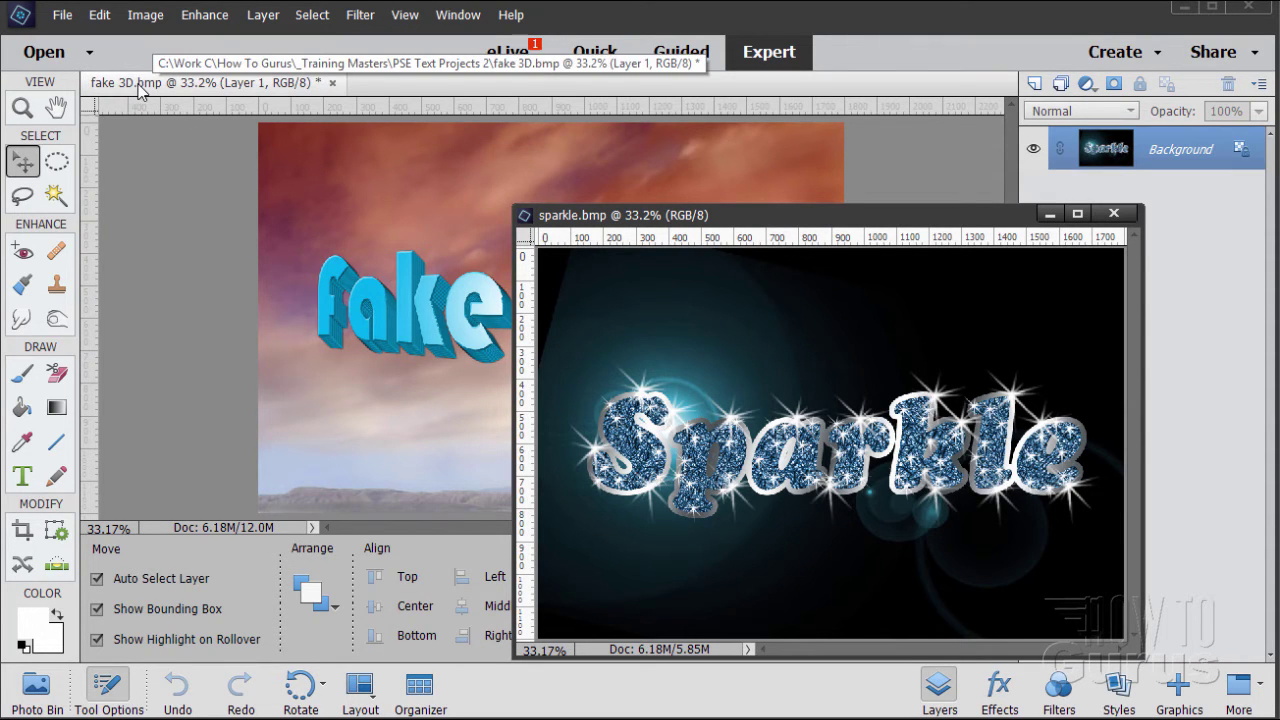
pyautogui.moveTo(139, 88); pyautogui.dragTo(173, 190)
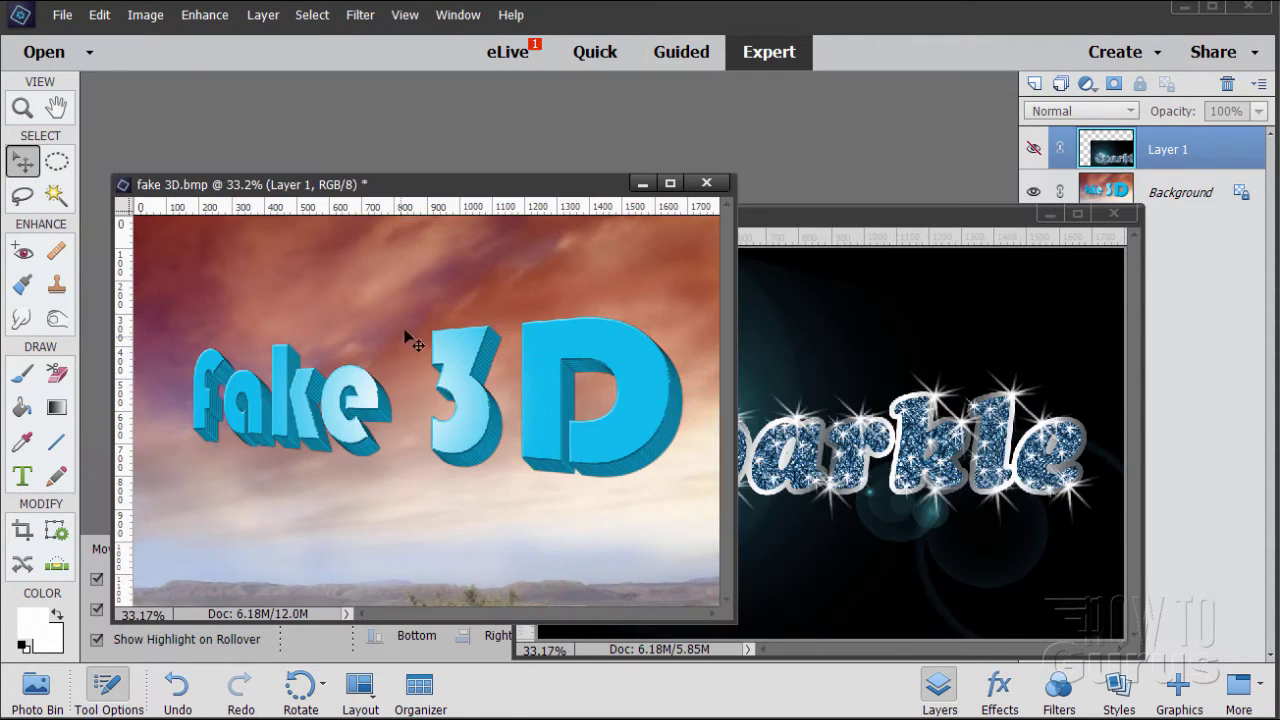
pyautogui.moveTo(424, 192)
pyautogui.mouseDown()
pyautogui.moveTo(552, 214)
pyautogui.moveTo(420, 191)
pyautogui.moveTo(431, 185)
pyautogui.mouseUp()
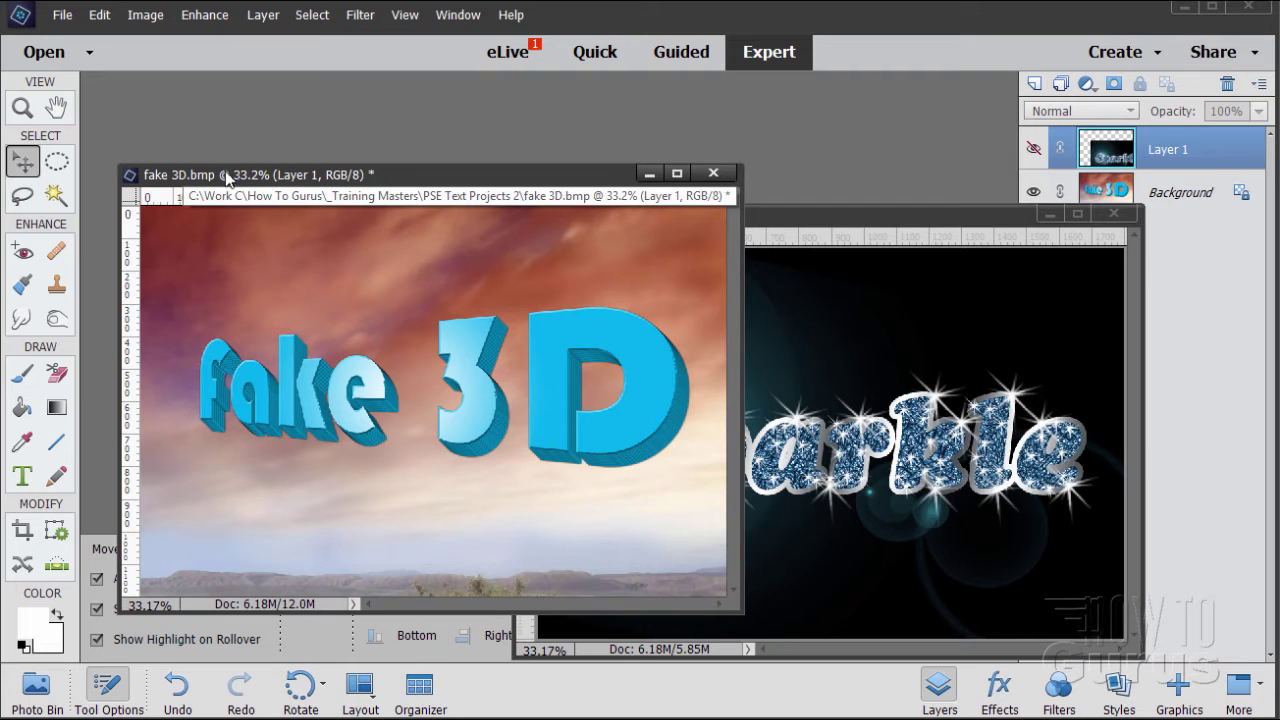
pyautogui.moveTo(233, 176); pyautogui.dragTo(238, 88)
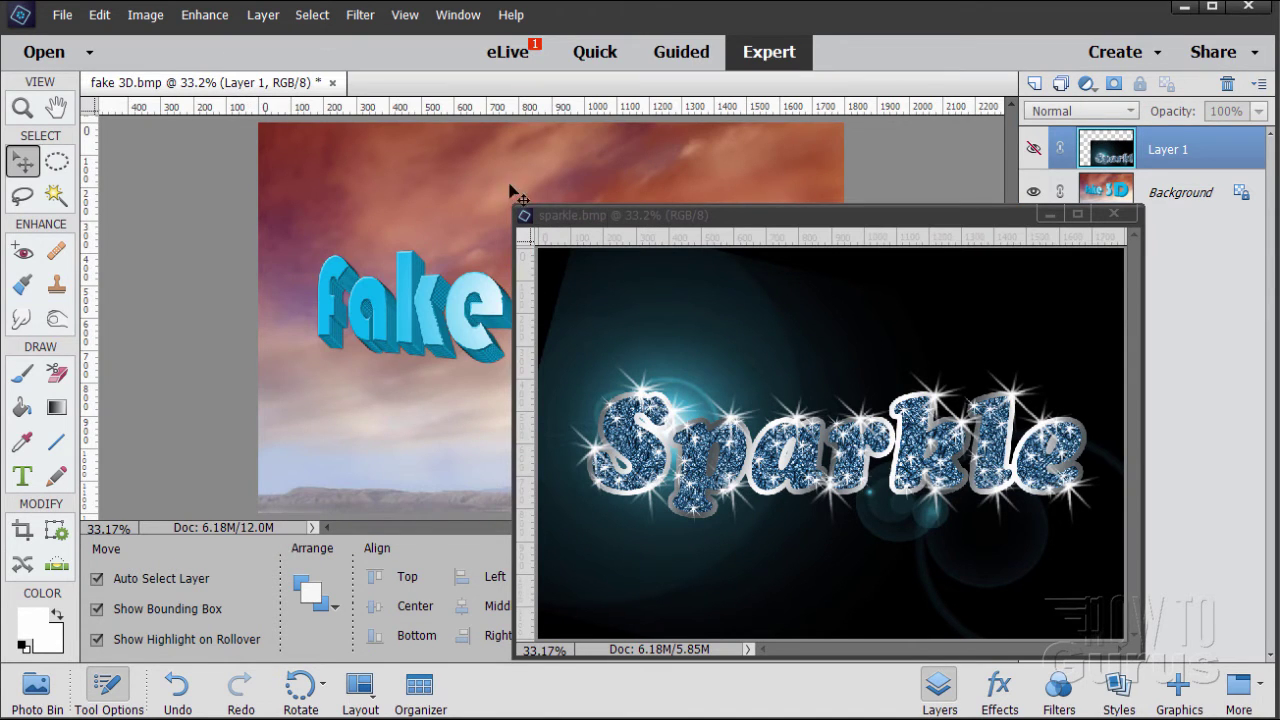
pyautogui.moveTo(588, 228); pyautogui.dragTo(438, 98)
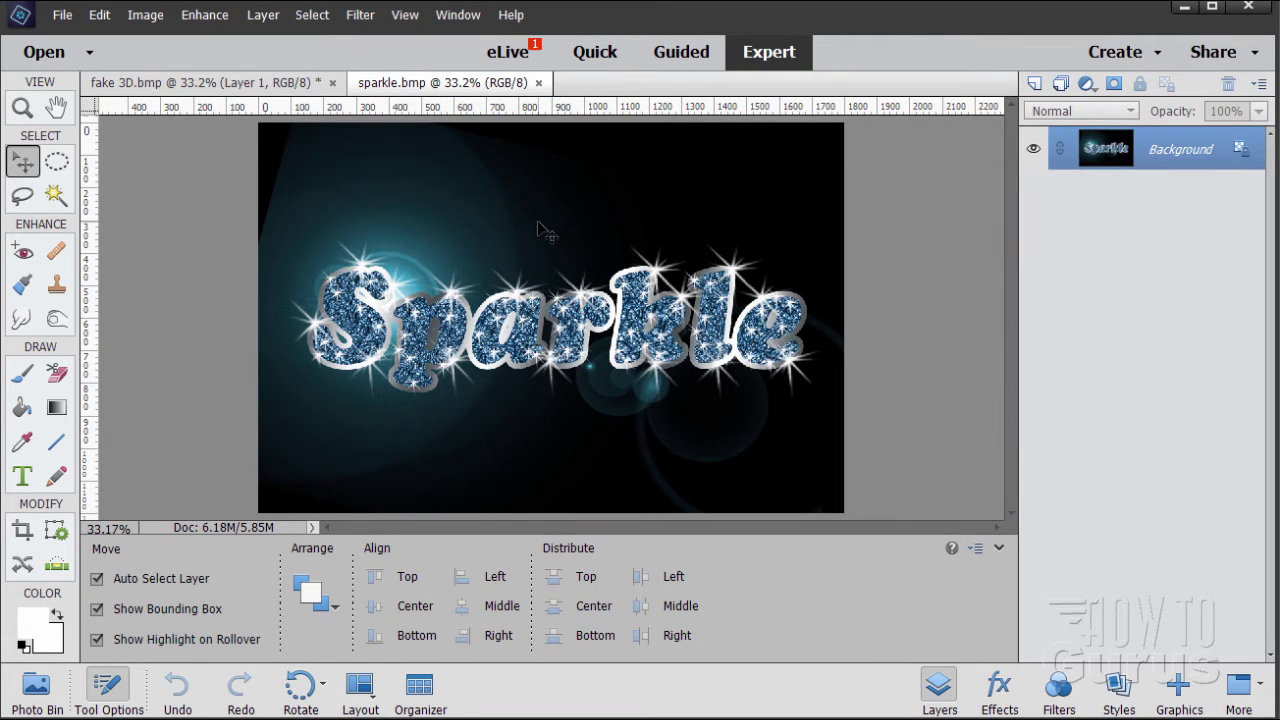
pyautogui.moveTo(408, 88)
pyautogui.mouseDown()
pyautogui.moveTo(470, 158)
pyautogui.moveTo(510, 163)
pyautogui.moveTo(394, 68)
pyautogui.mouseUp()
pyautogui.moveTo(801, 498); pyautogui.dragTo(858, 527)
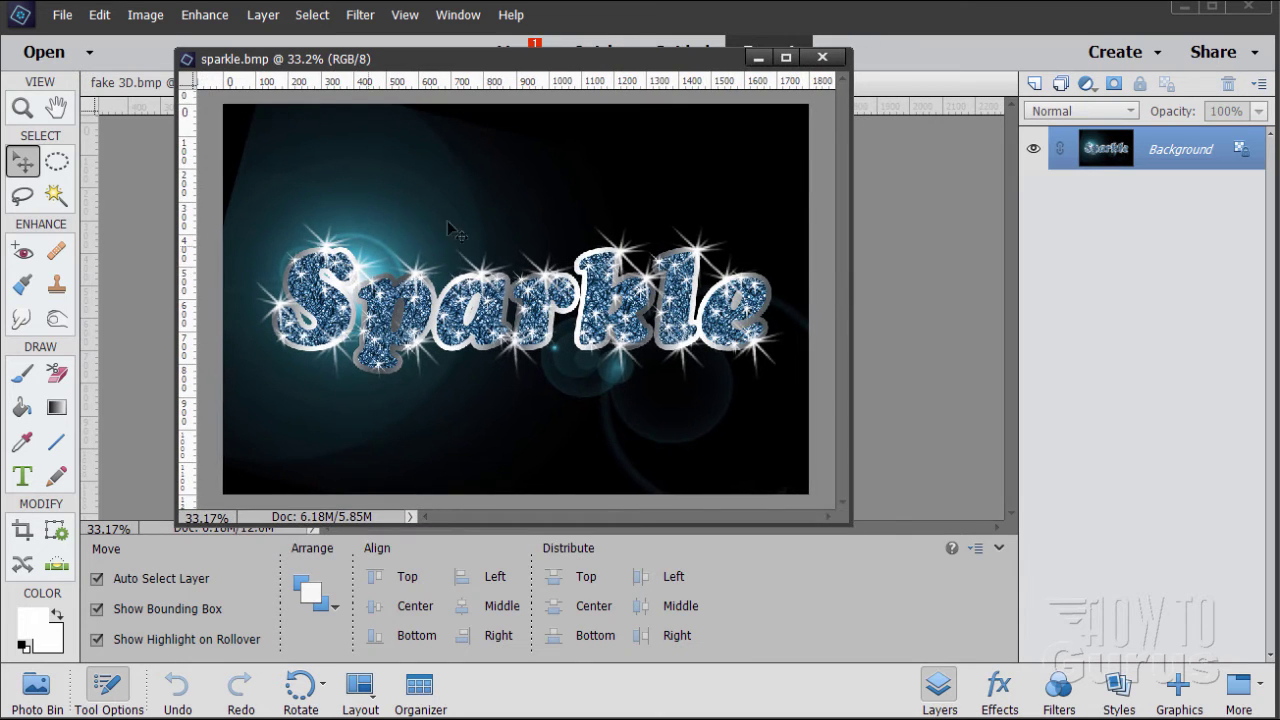
pyautogui.moveTo(478, 60); pyautogui.dragTo(440, 195)
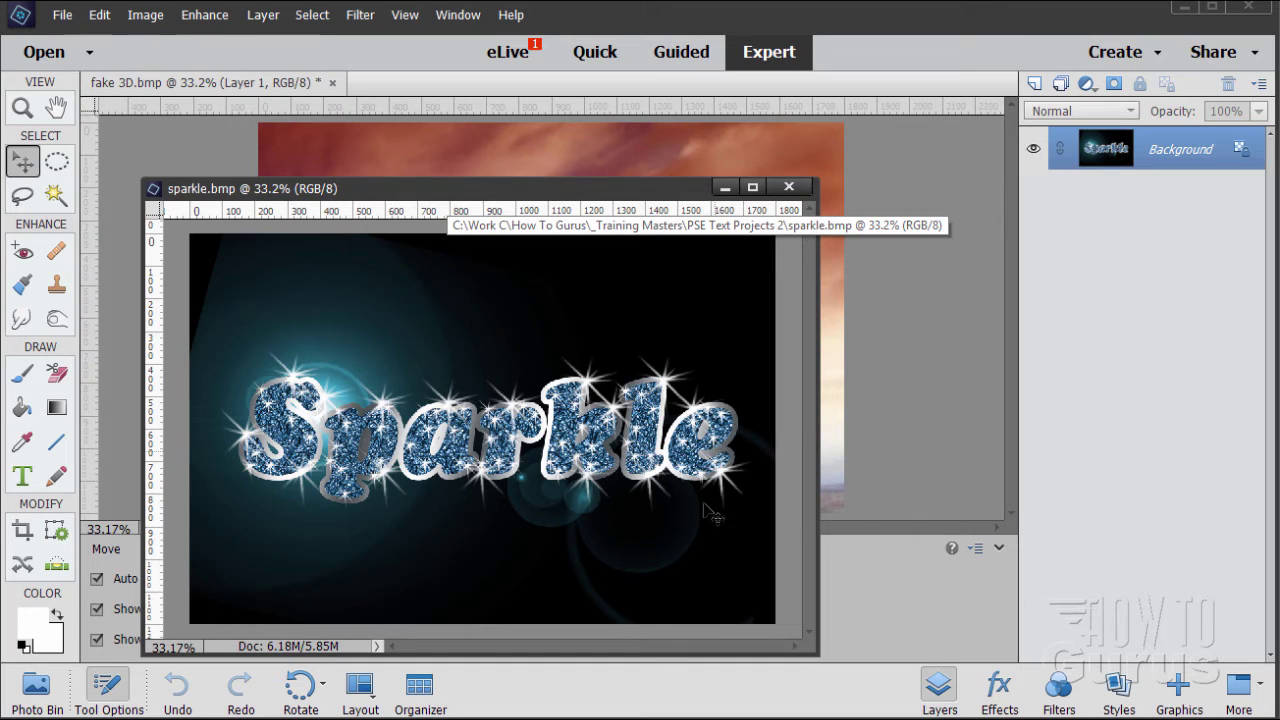
pyautogui.moveTo(449, 190); pyautogui.dragTo(585, 46)
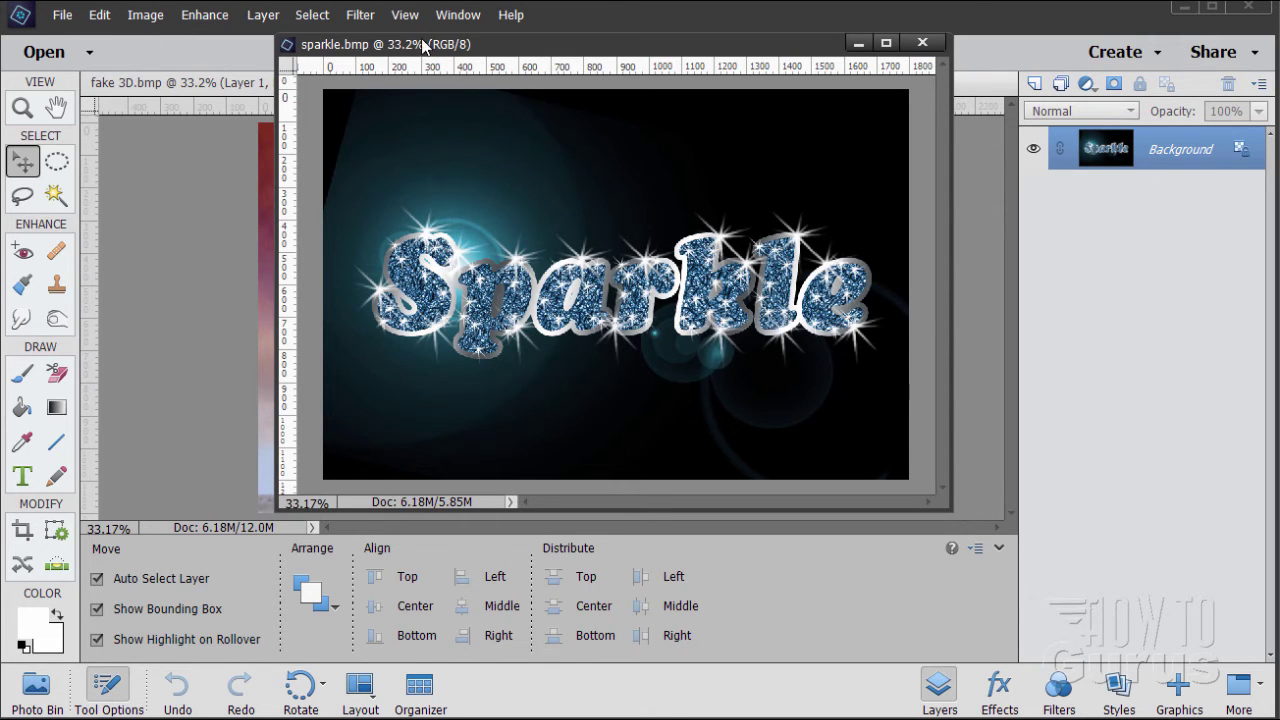
pyautogui.moveTo(424, 45); pyautogui.dragTo(414, 88)
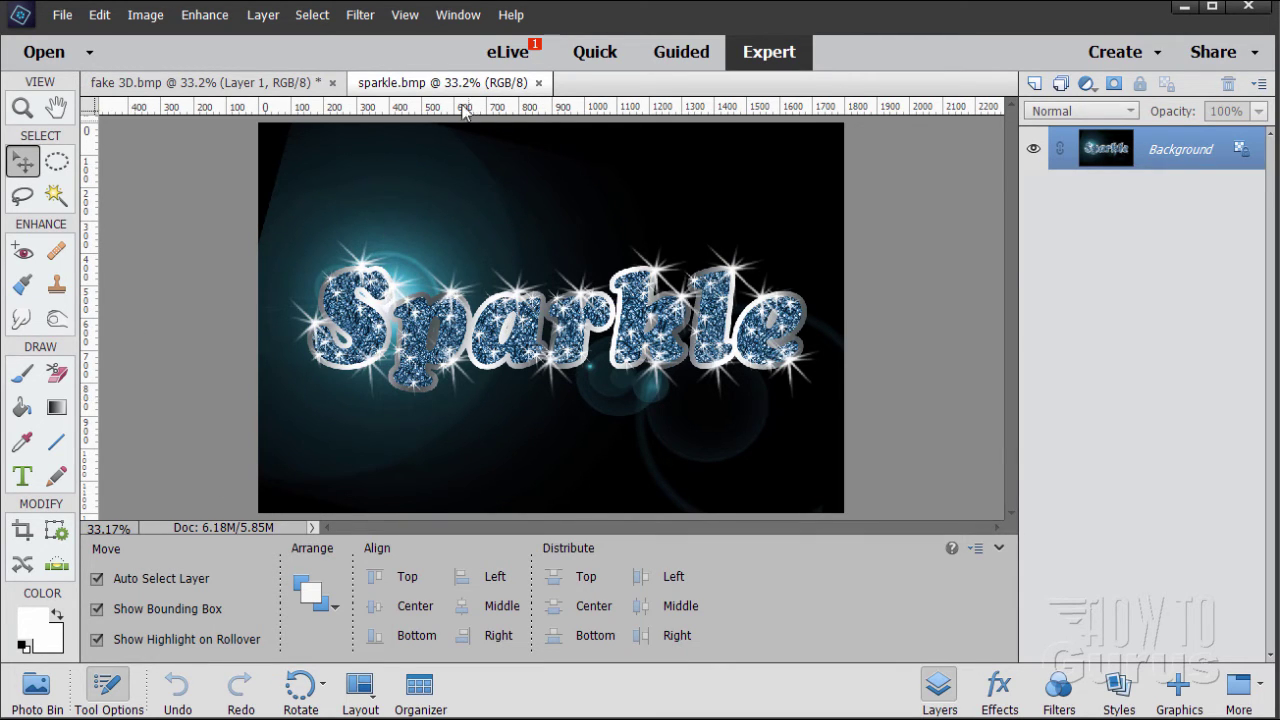
# Pull sparkle.bmp and fake 3D.bmp out of their tabs into floating windows, sparkle in front
pyautogui.moveTo(450, 88); pyautogui.dragTo(439, 176)
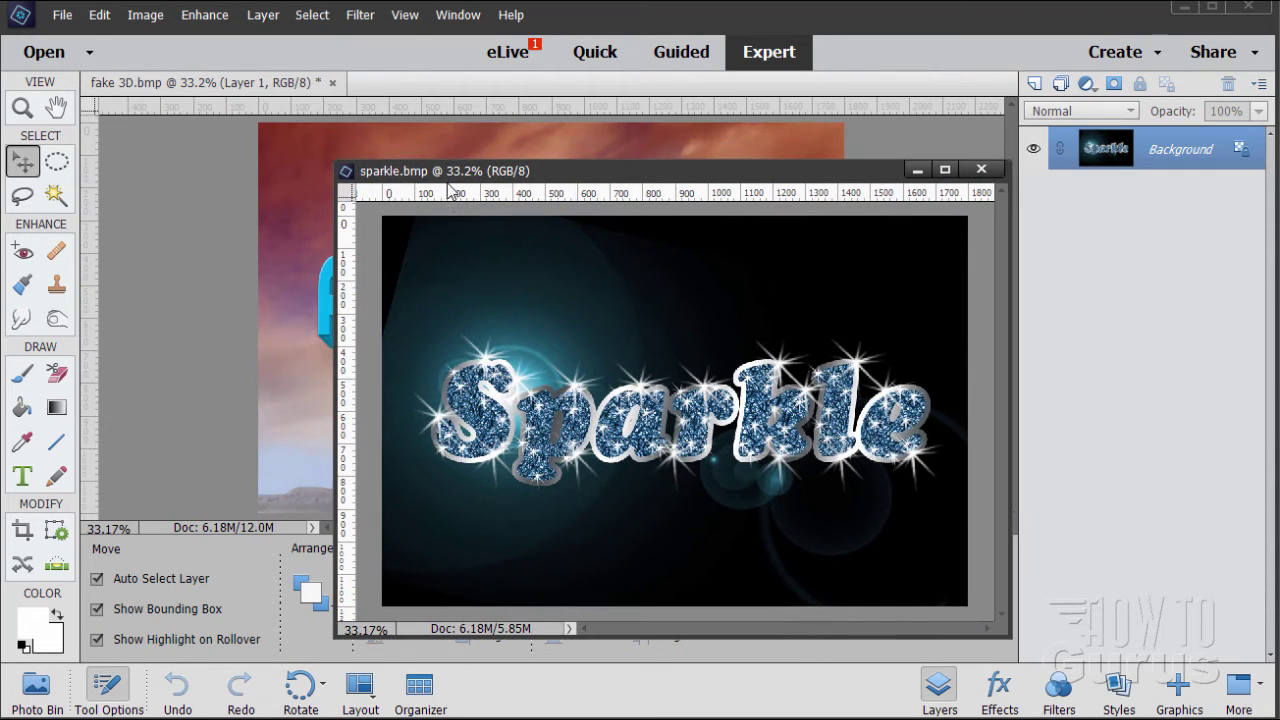
pyautogui.click(170, 88)
pyautogui.moveTo(170, 88); pyautogui.dragTo(246, 174)
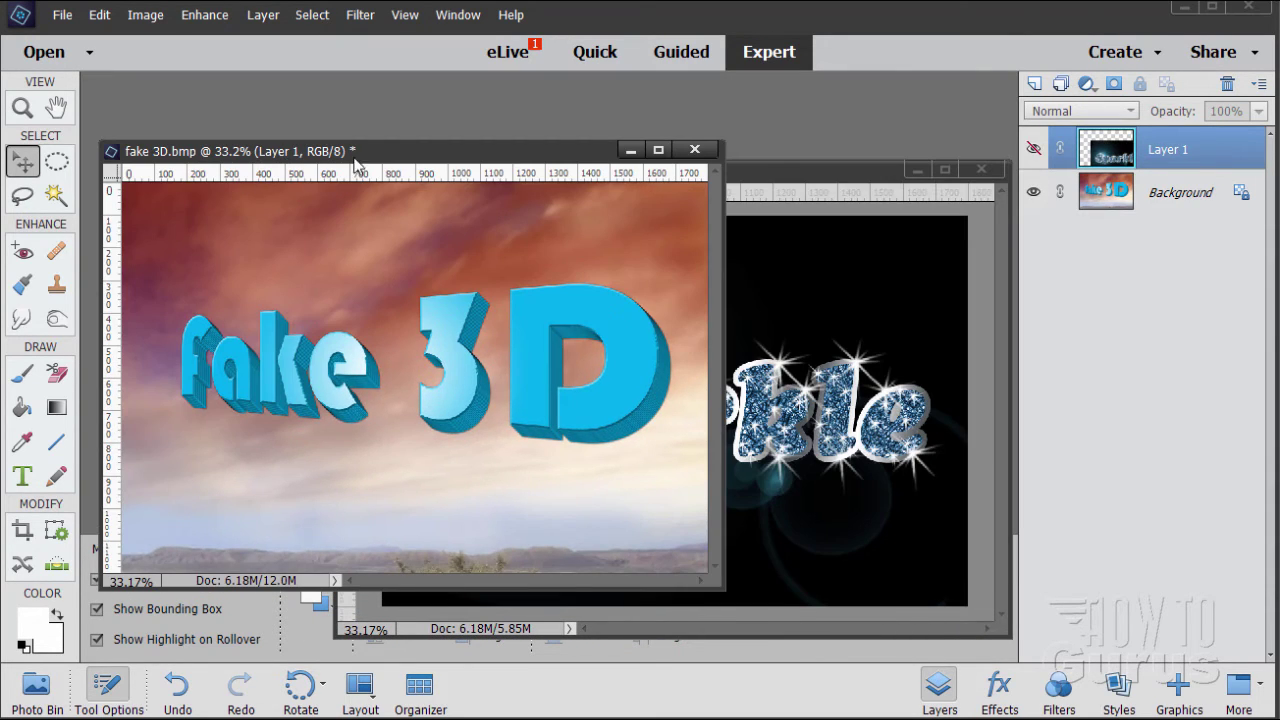
pyautogui.moveTo(389, 158); pyautogui.dragTo(393, 111)
pyautogui.click(790, 177)
pyautogui.moveTo(703, 180); pyautogui.dragTo(769, 186)
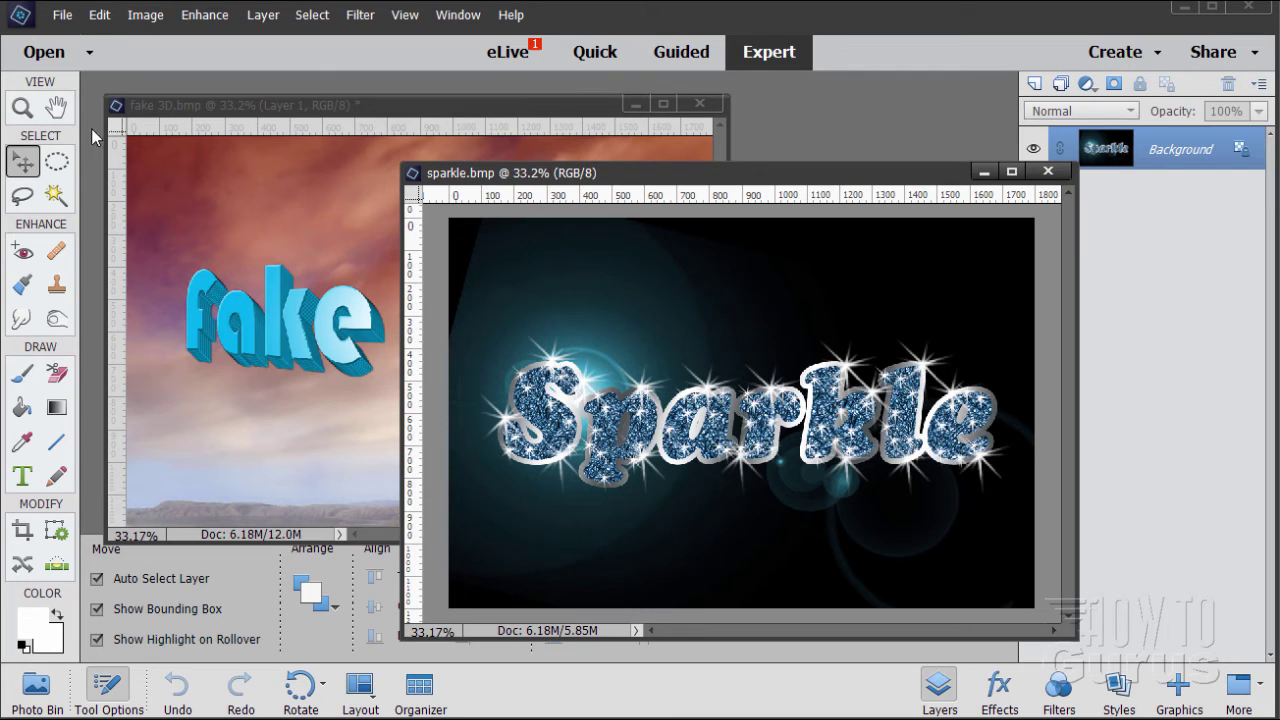
pyautogui.click(99, 25)
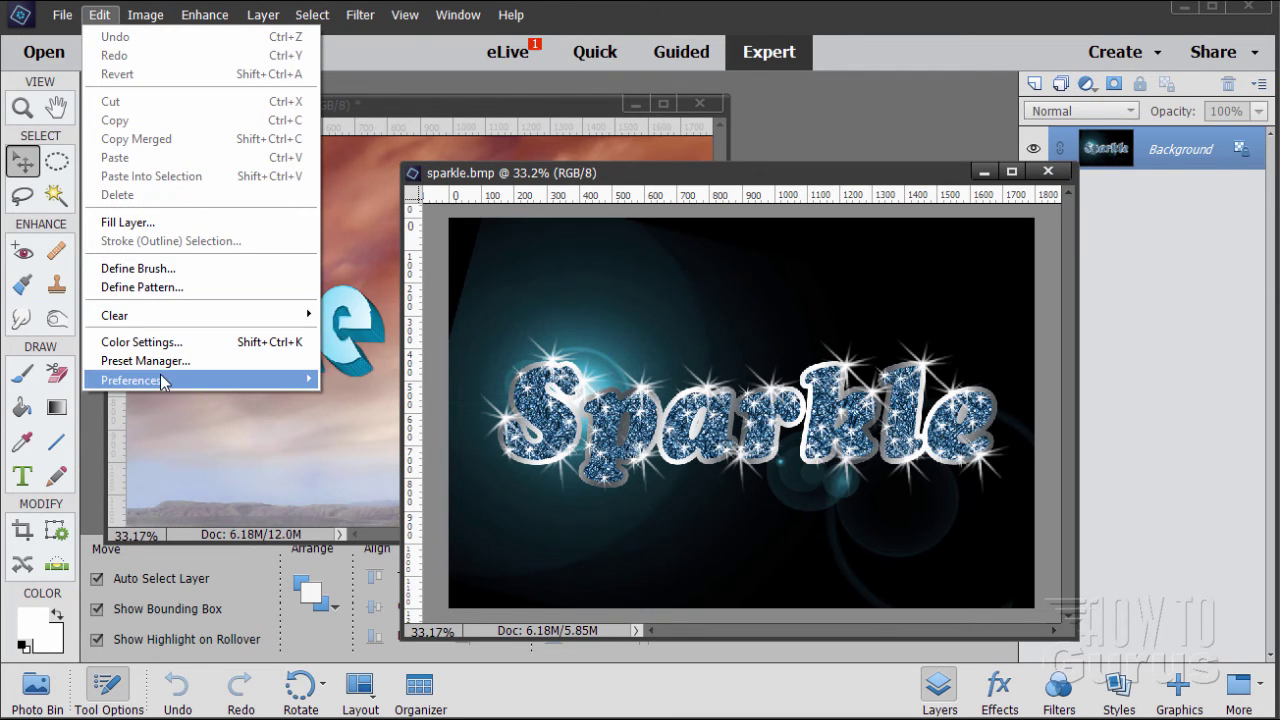
pyautogui.moveTo(283, 388)
pyautogui.click(358, 379)
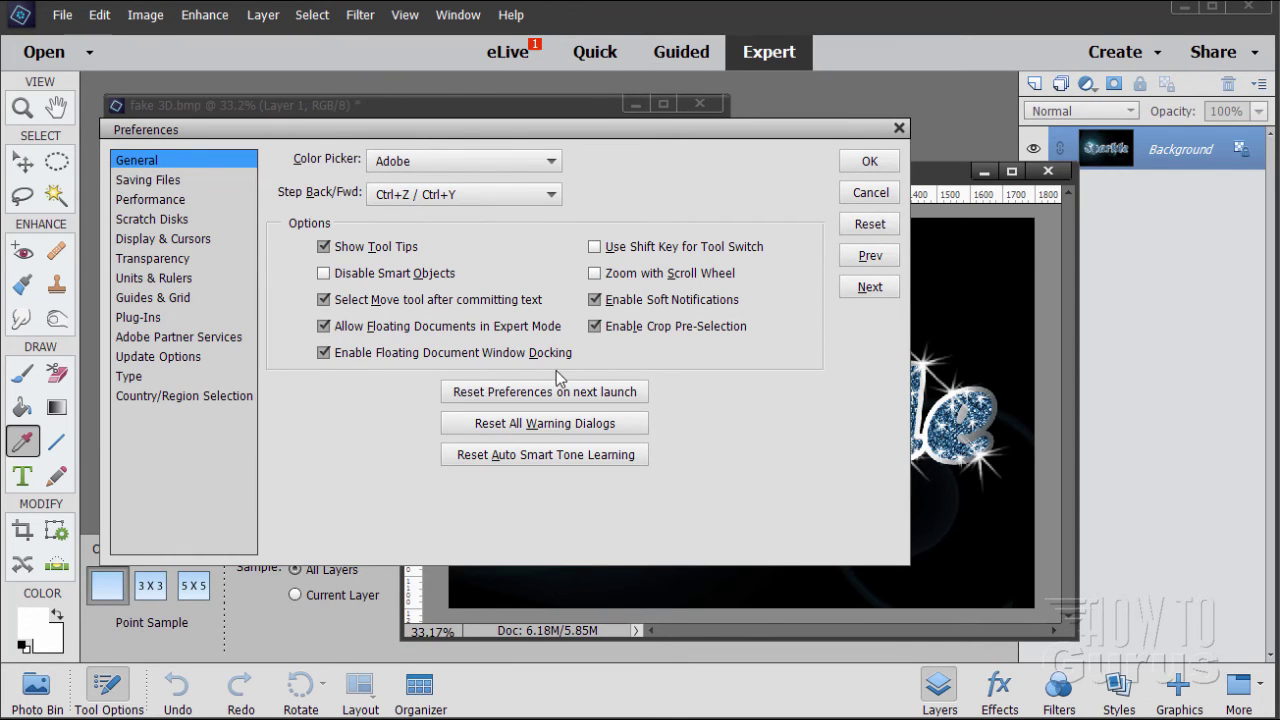
pyautogui.click(855, 163)
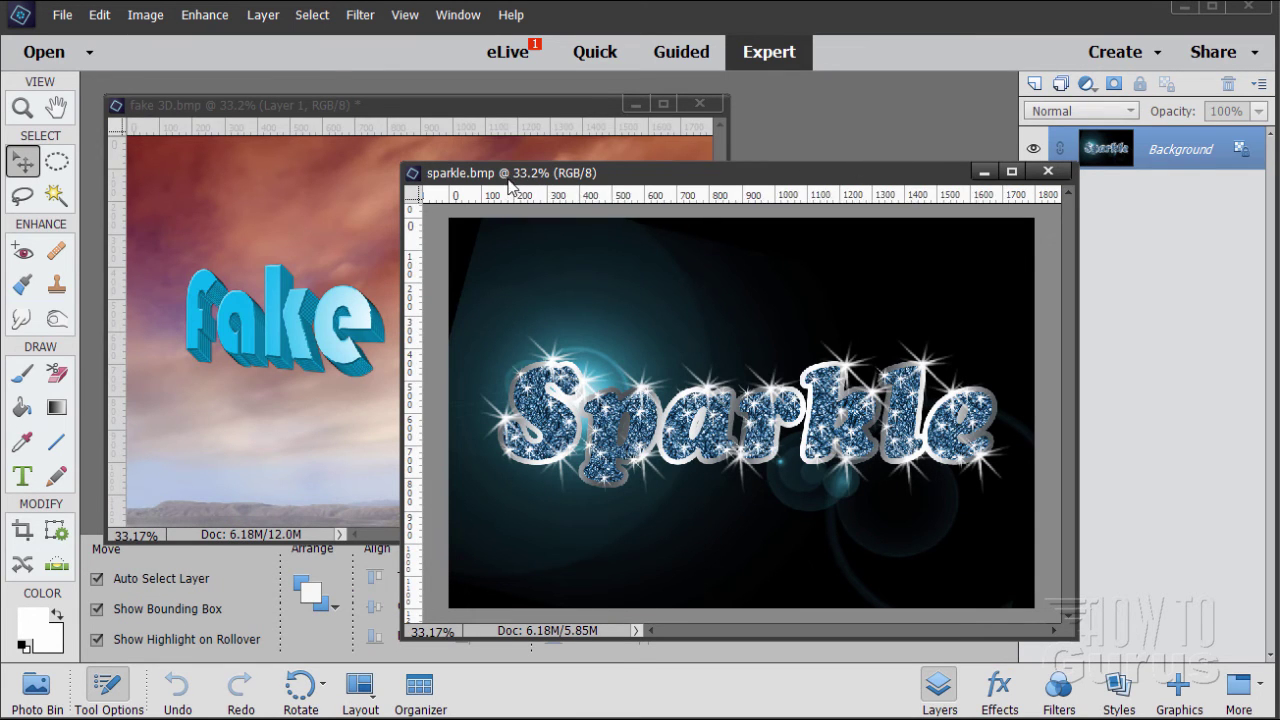
pyautogui.moveTo(507, 177); pyautogui.dragTo(477, 80)
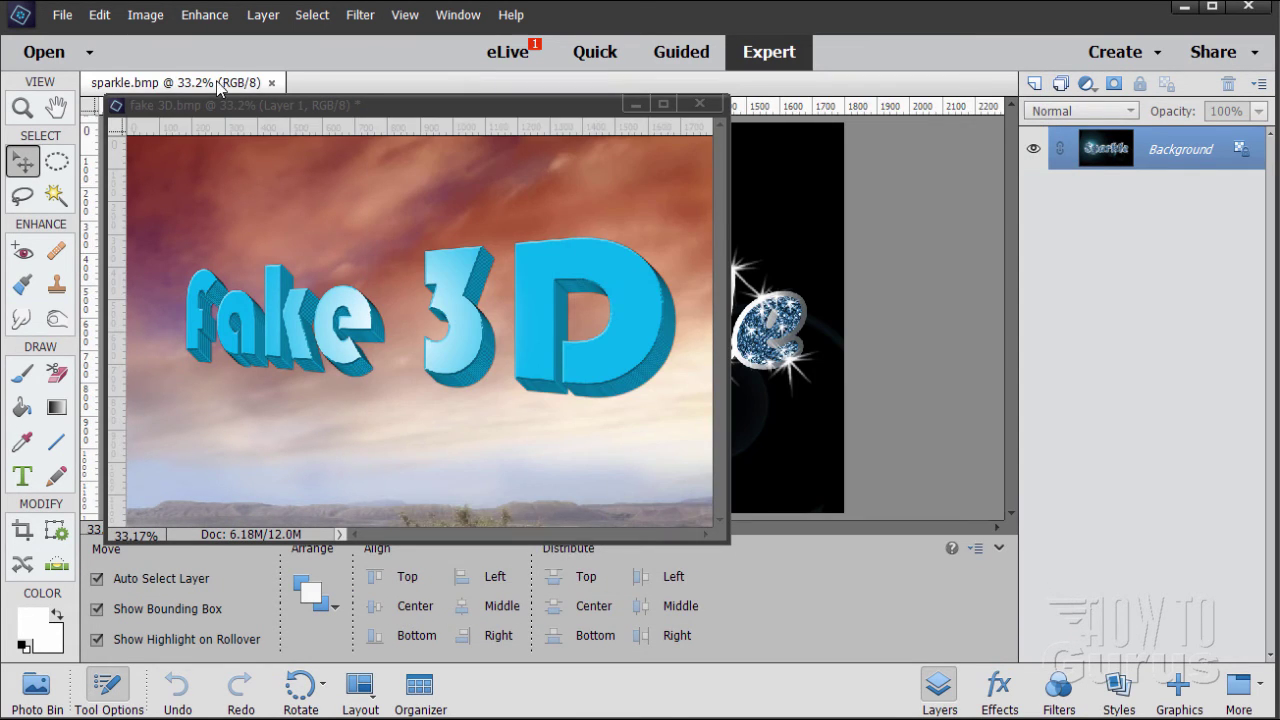
pyautogui.moveTo(226, 88); pyautogui.dragTo(440, 184)
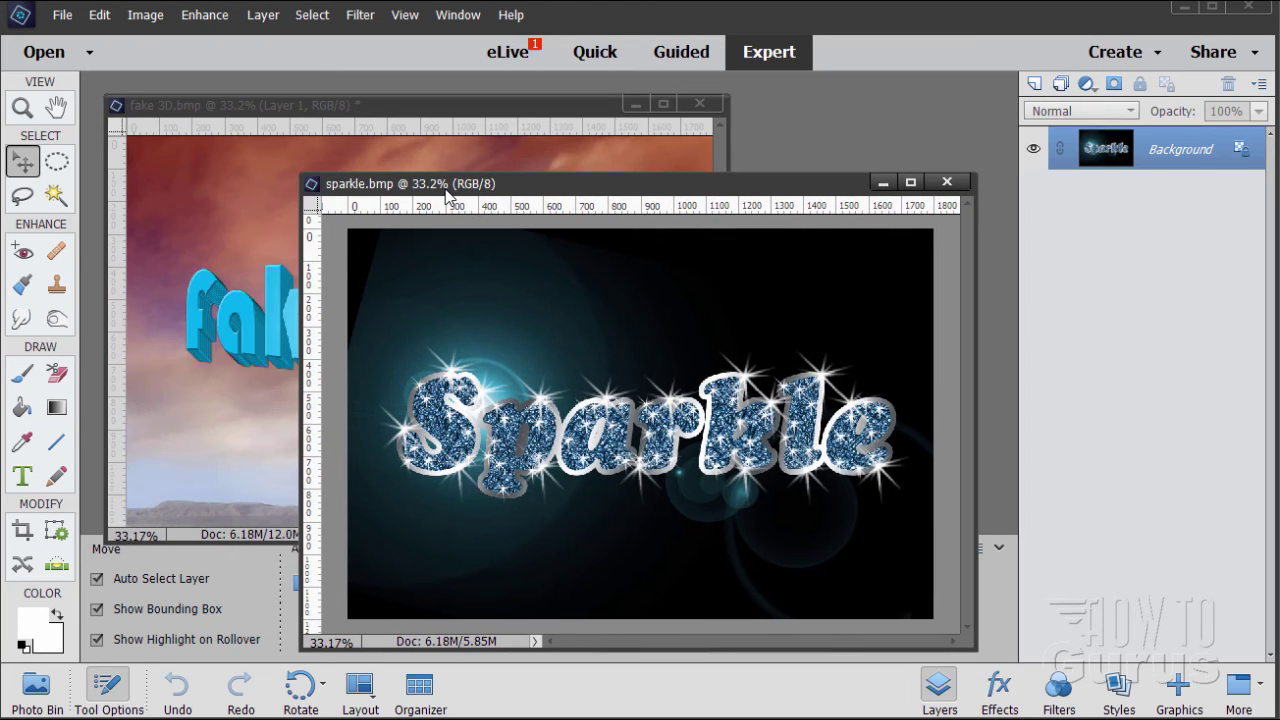